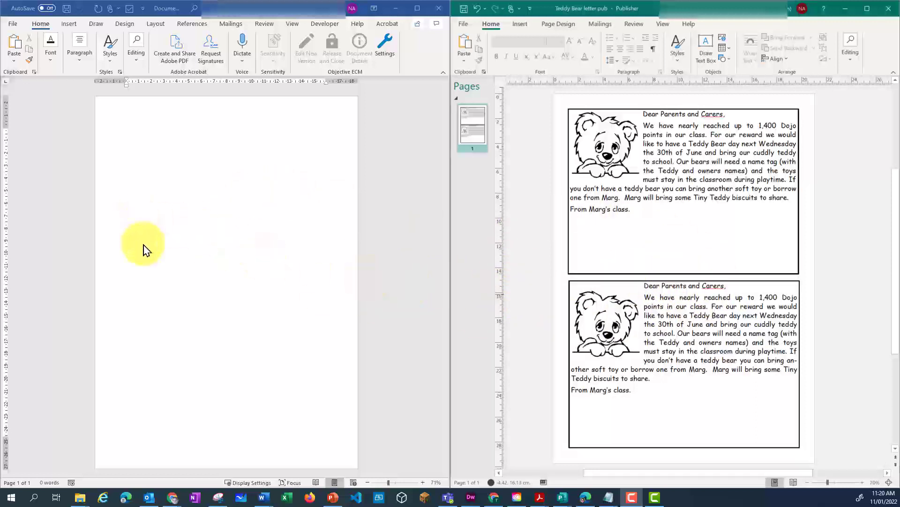
- Set narrower page margins for the blank Word document
click(162, 232)
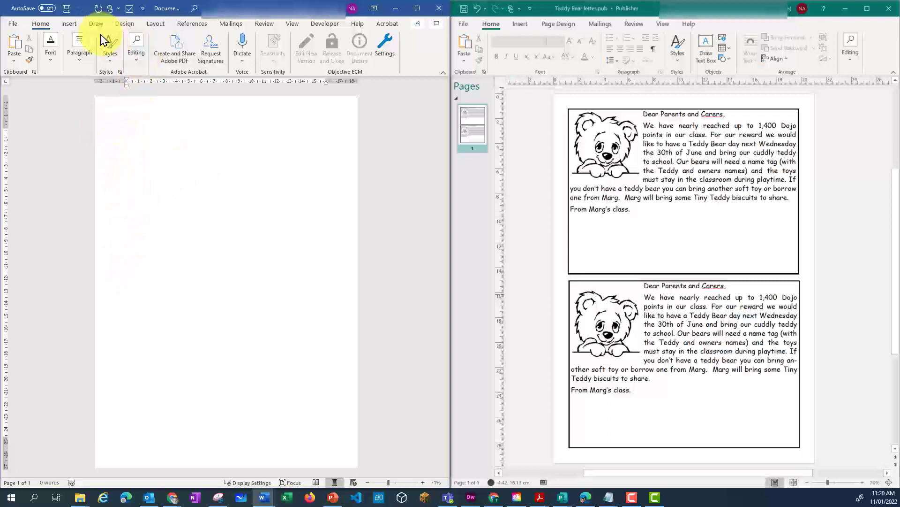
click(153, 28)
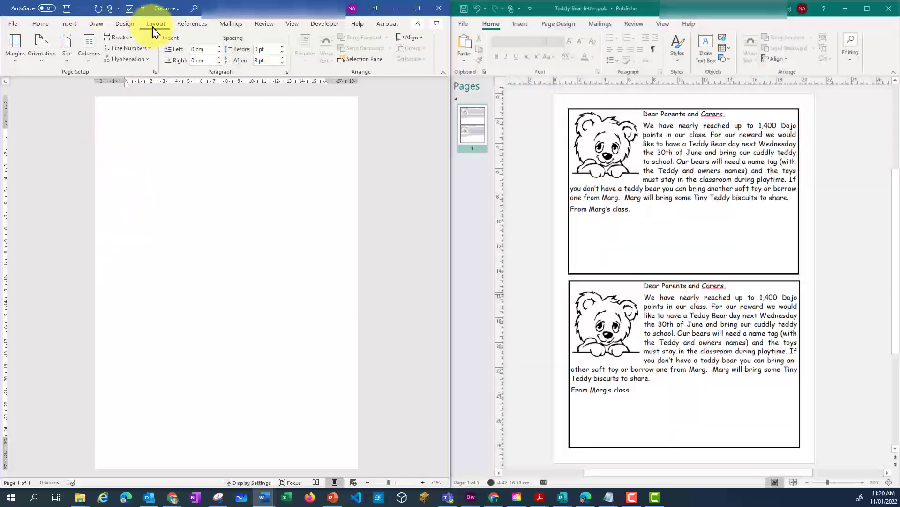
click(16, 61)
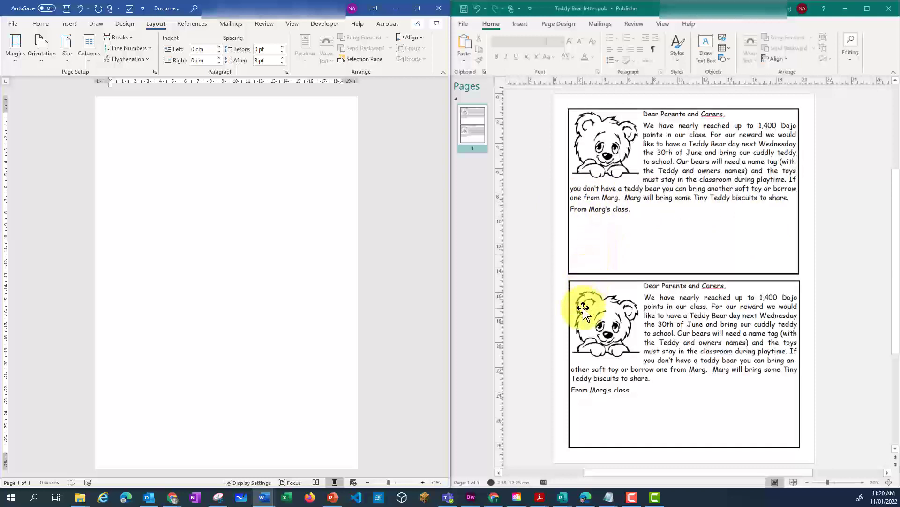
- Insert a table with one column and three rows at the start of the page
click(197, 145)
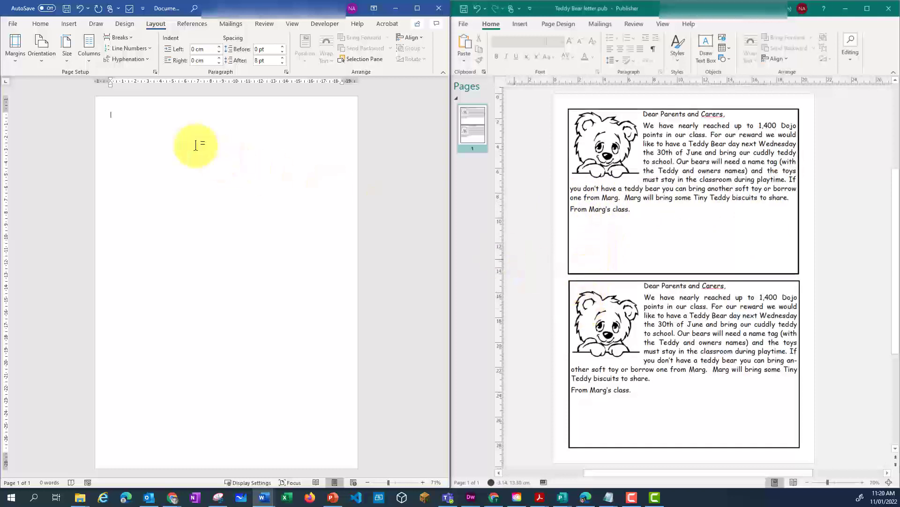
click(68, 24)
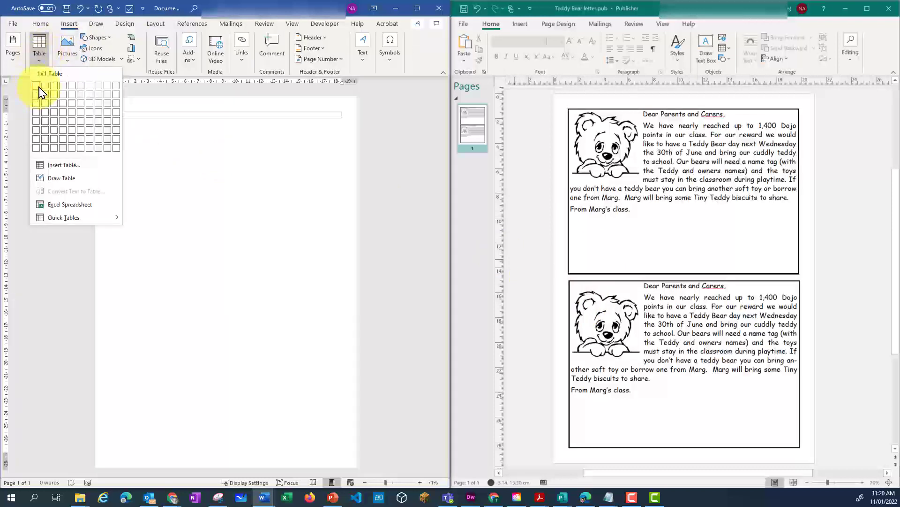
click(38, 112)
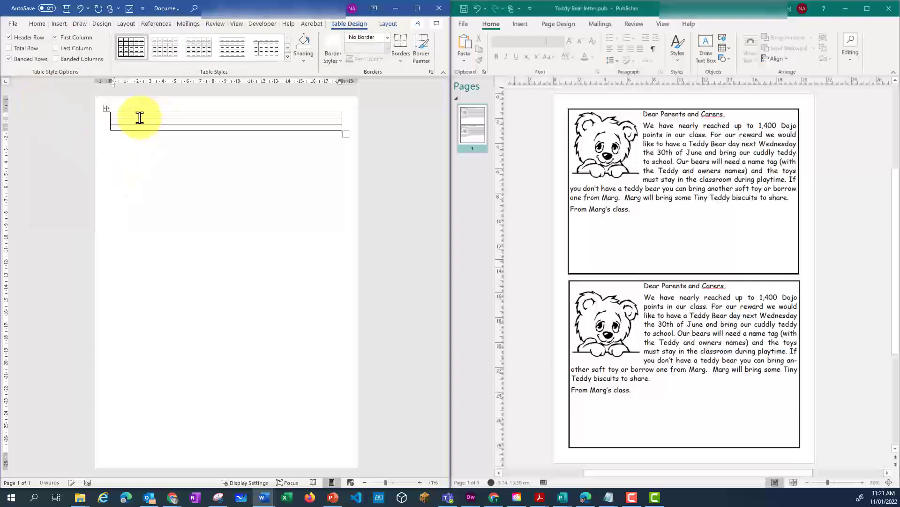
- Stretch the first table row to about 12.25 cm and the third to about 13.5 cm high, leaving the middle row thin
drag(139, 118, 145, 416)
drag(147, 228, 148, 266)
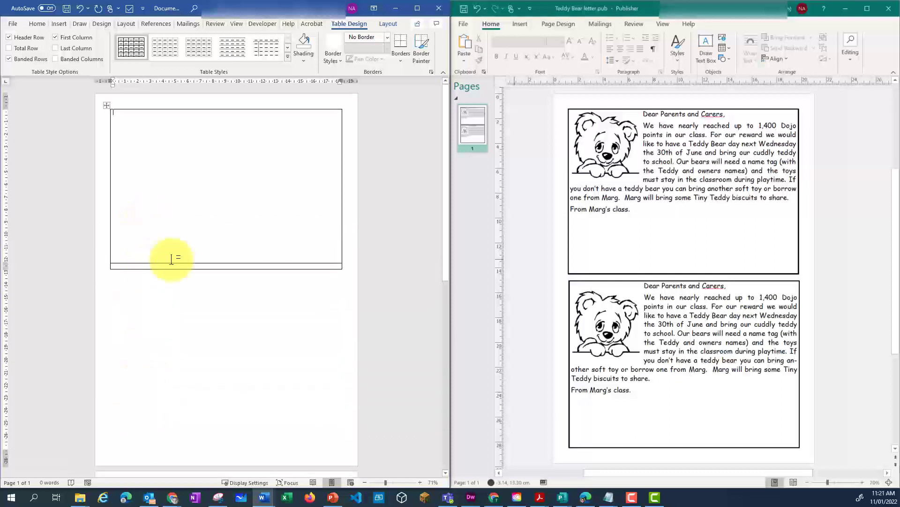
scroll(230, 319, down, 5)
drag(187, 421, 186, 409)
scroll(221, 378, up, 5)
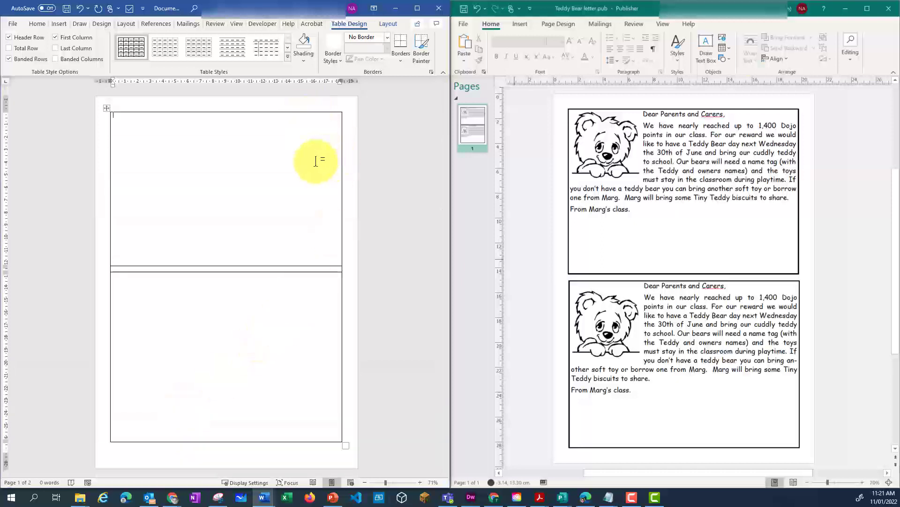
- Select the whole table and set its alignment to Center in the table properties
click(108, 109)
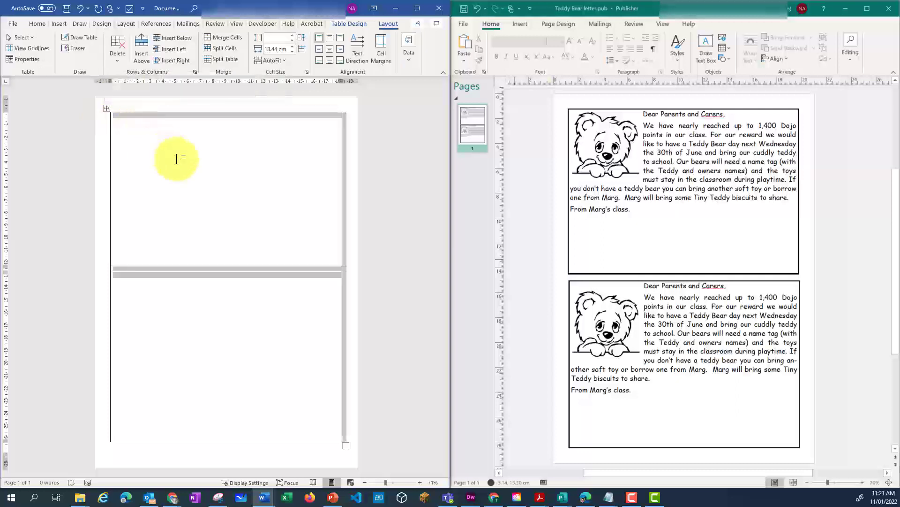
right_click(176, 158)
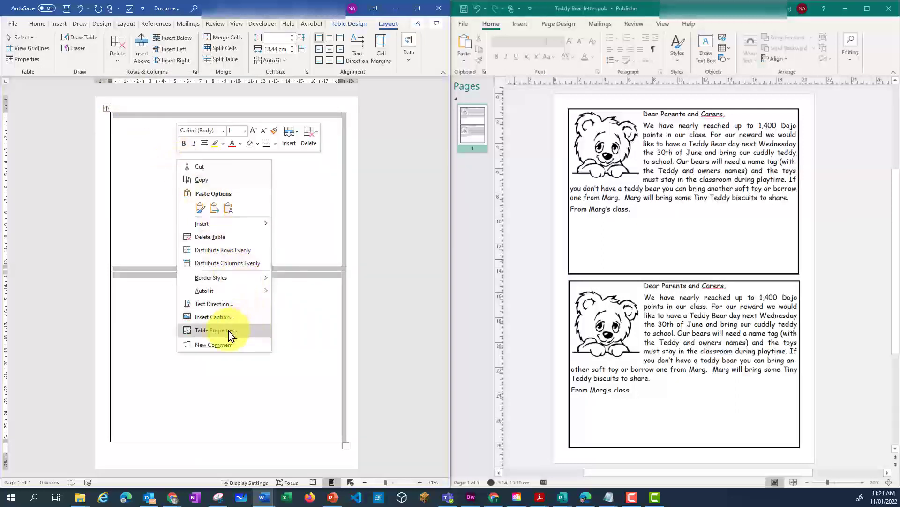
click(230, 330)
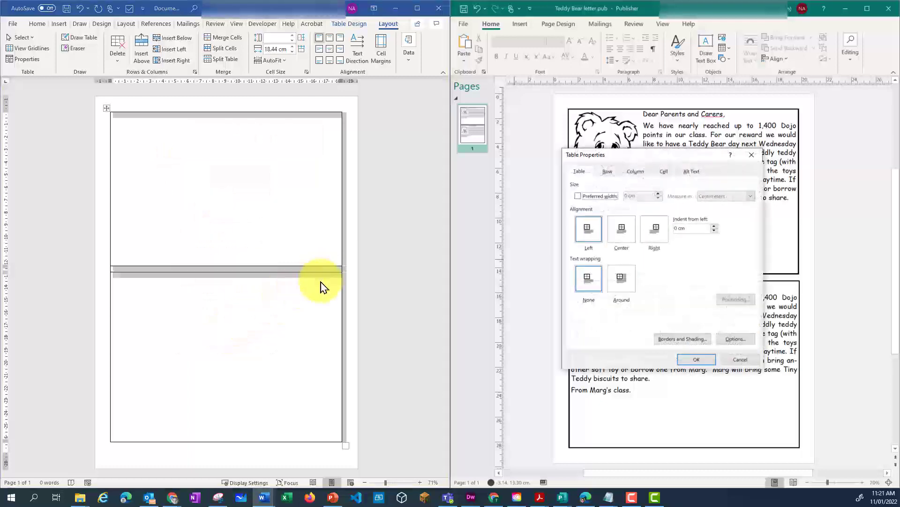
drag(633, 157, 436, 167)
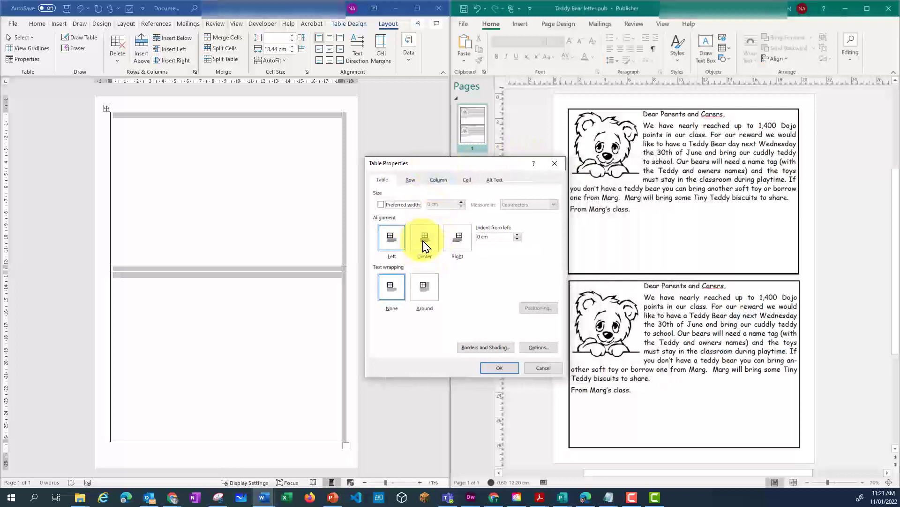
click(425, 243)
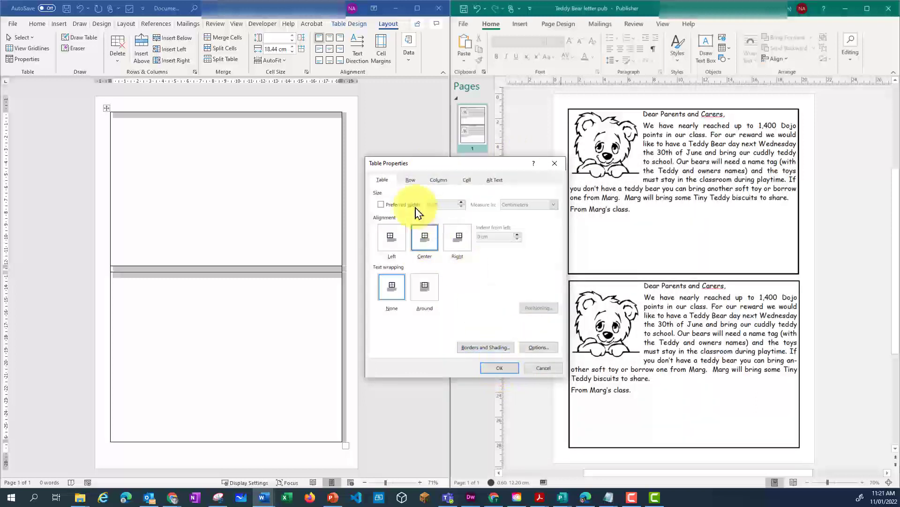
- Set the height of table row 1 to exactly 13 cm
click(410, 180)
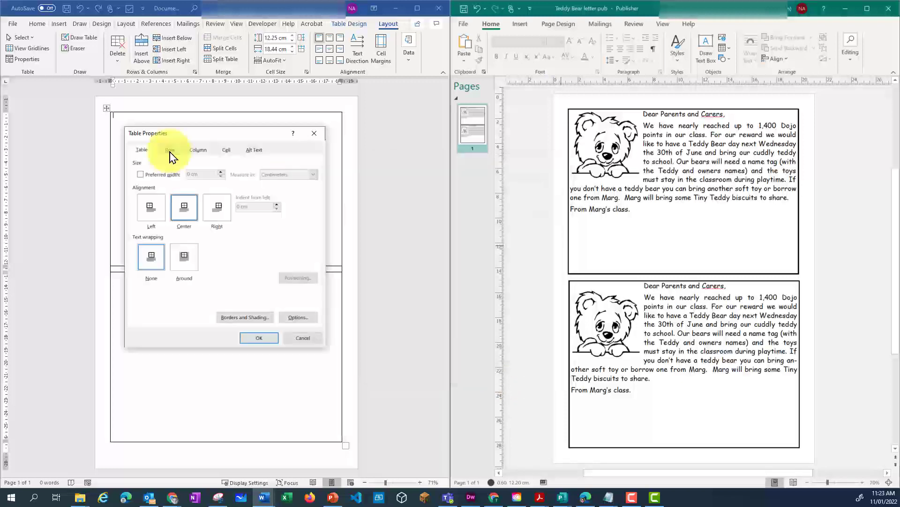
click(171, 153)
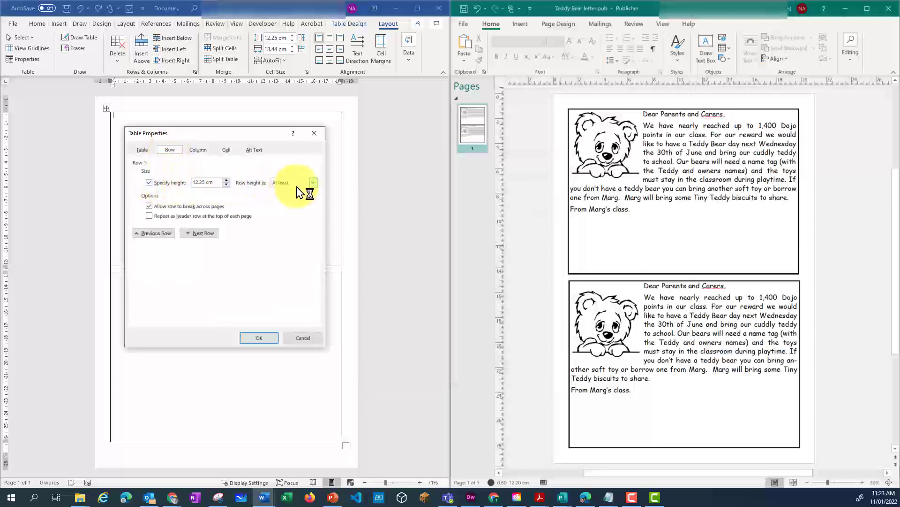
click(314, 188)
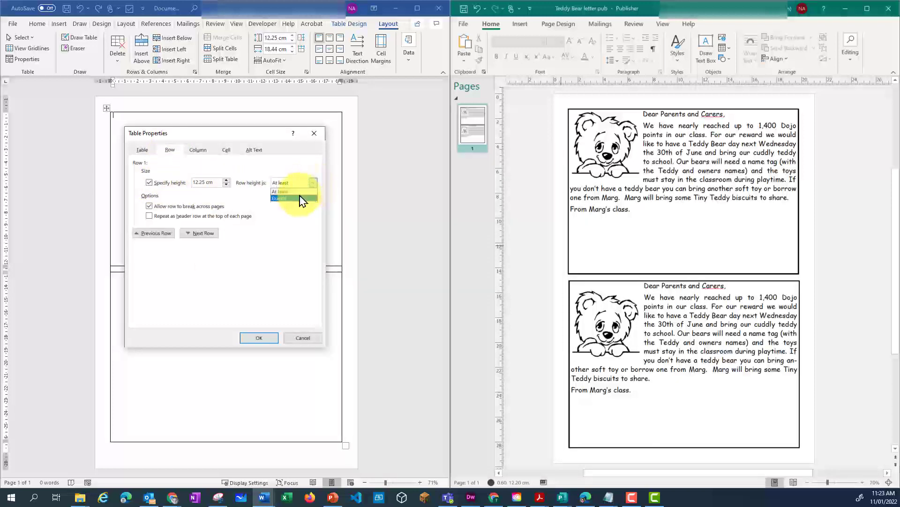
click(293, 198)
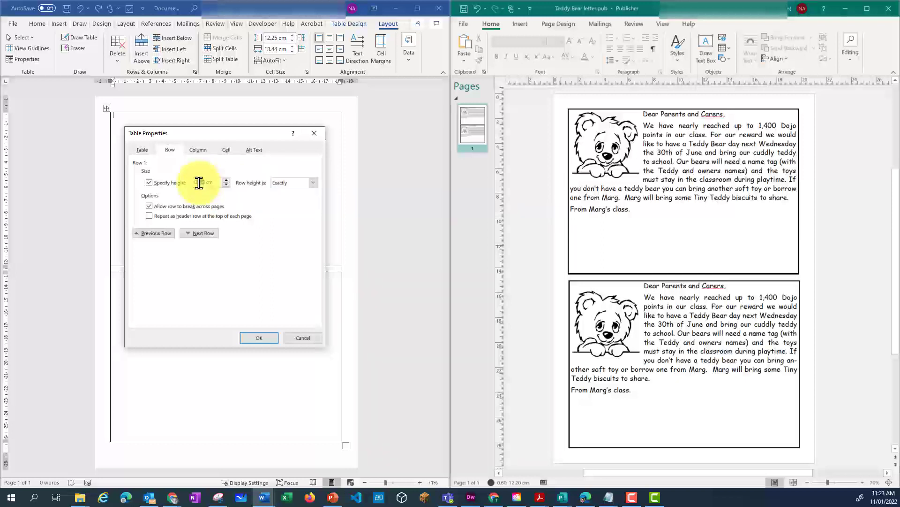
double_click(199, 183)
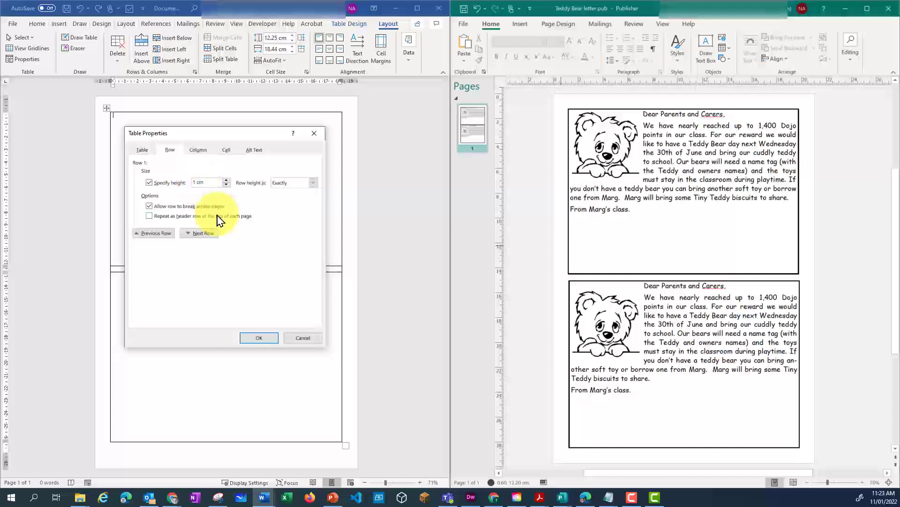
text(3)
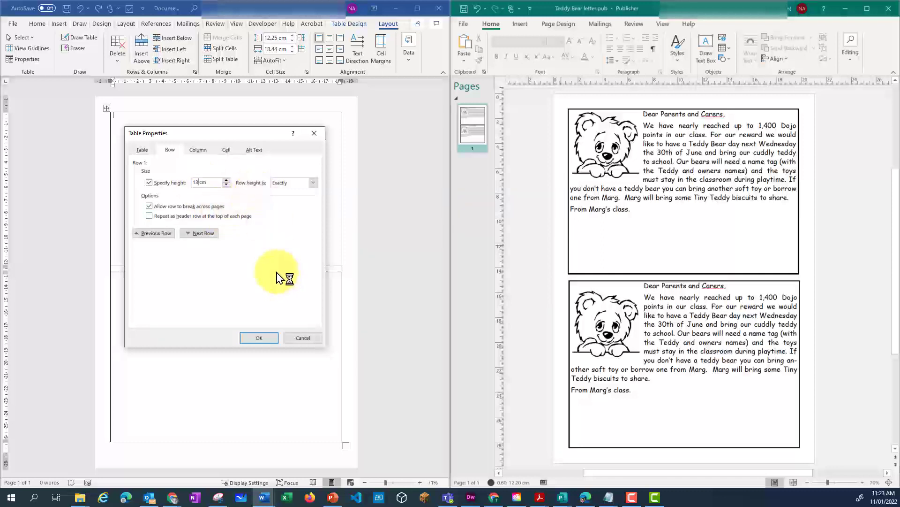
- Set the height of table row 3 to exactly 13 cm, skipping the thin middle row
click(205, 235)
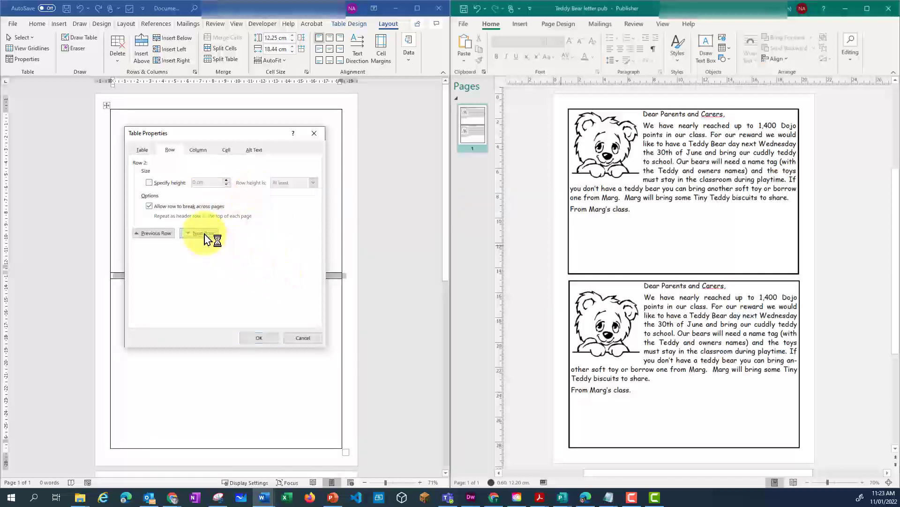
click(205, 233)
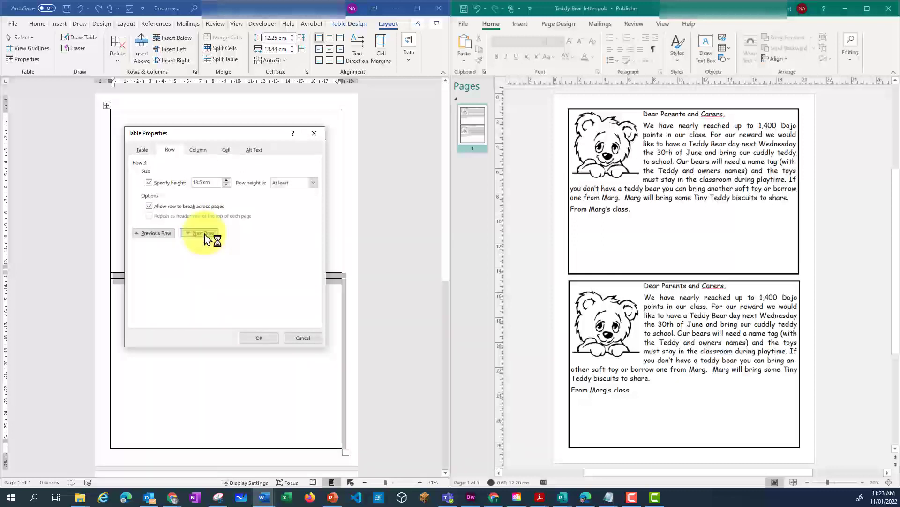
click(203, 183)
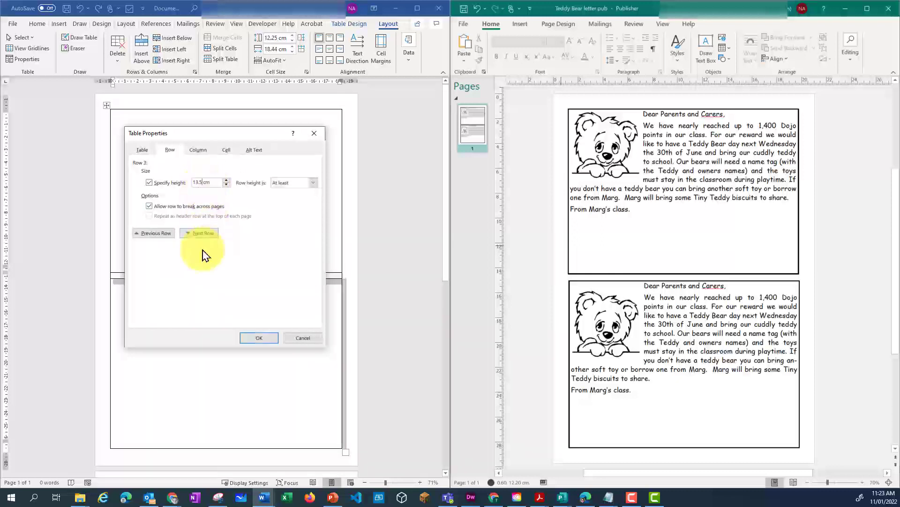
key(BackSpace)
key(BackSpace)
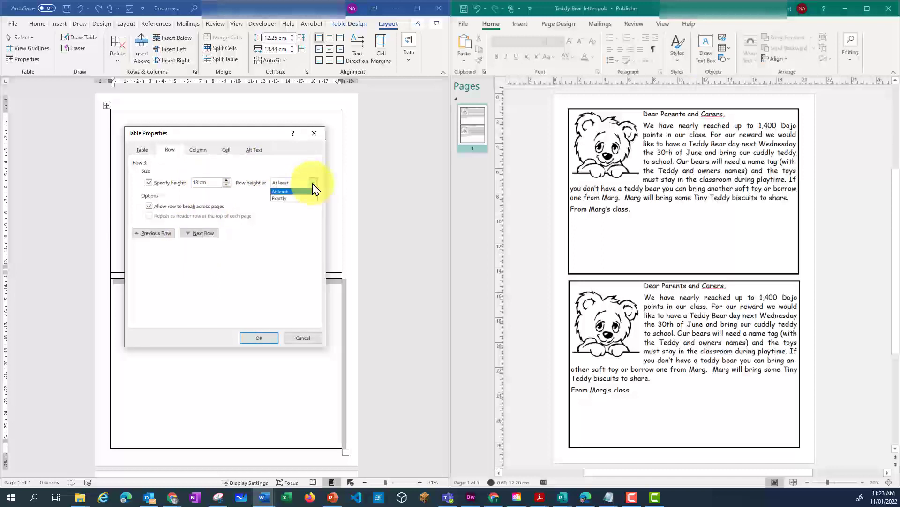
click(288, 198)
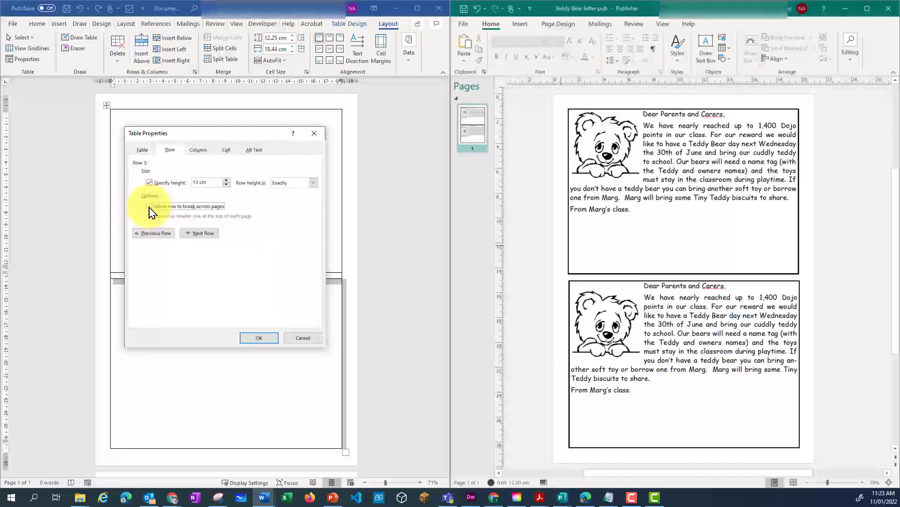
- Disallow rows 3 and 1 from breaking across pages and apply the table properties
click(156, 233)
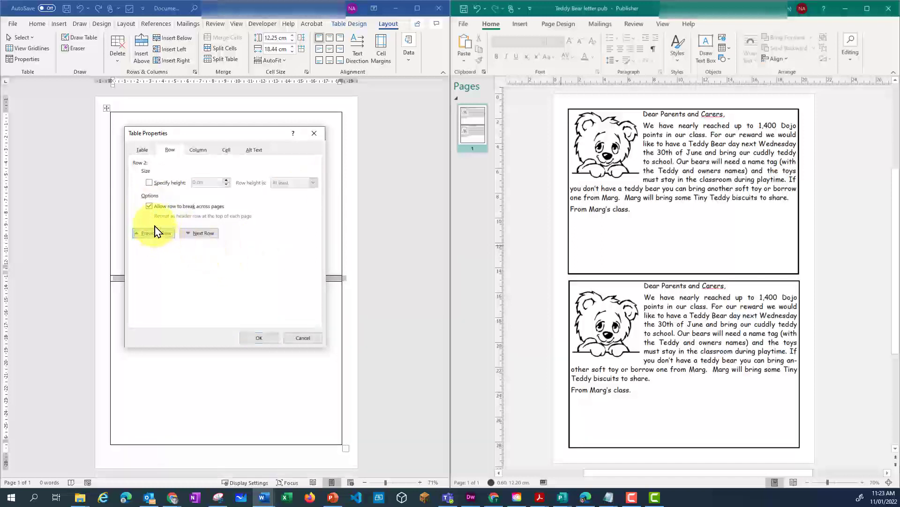
click(164, 236)
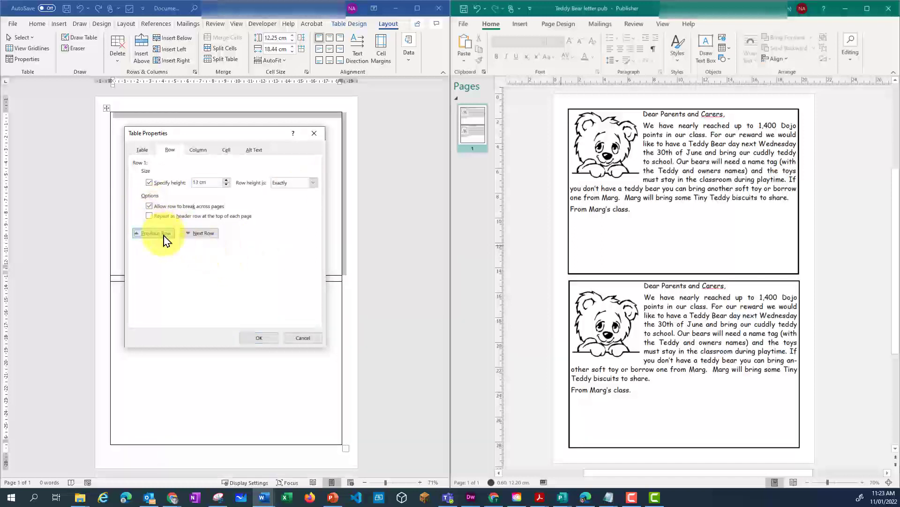
click(149, 206)
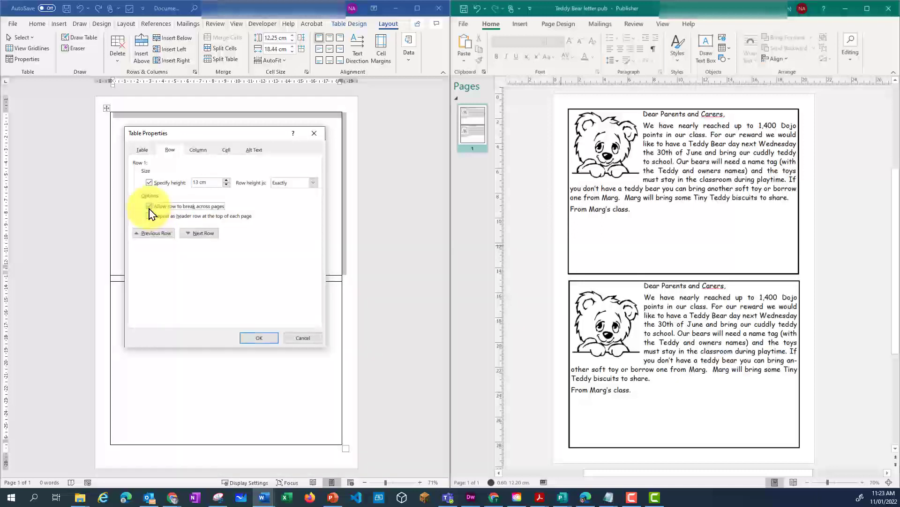
click(257, 338)
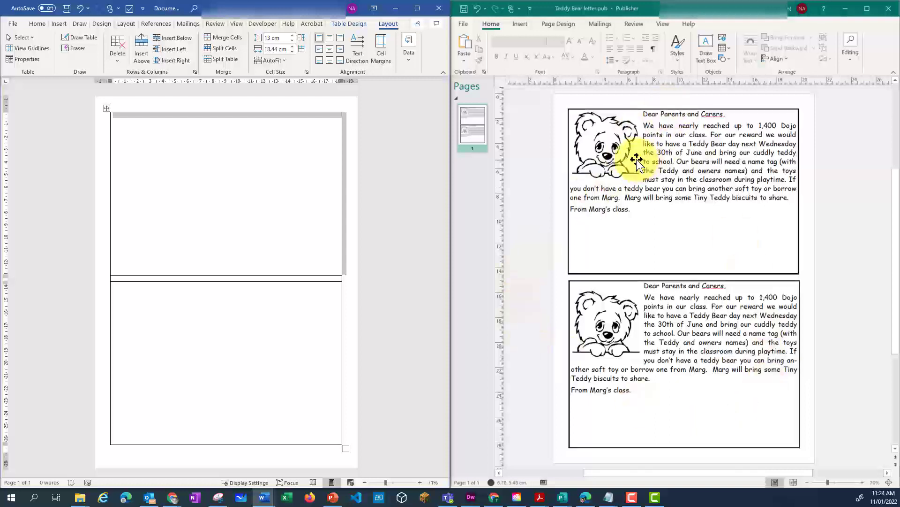
- Copy the upper teddy bear picture from the Publisher letter and paste it into the first table row in Word
click(608, 160)
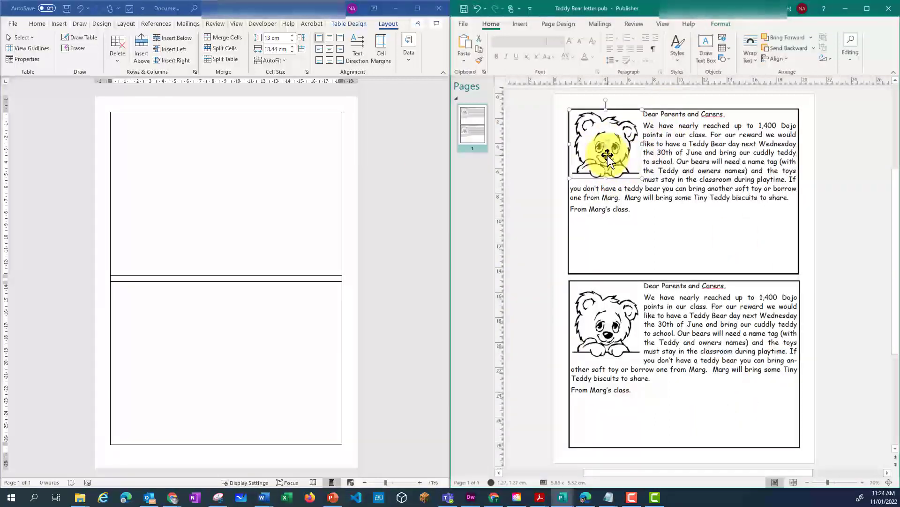
click(136, 156)
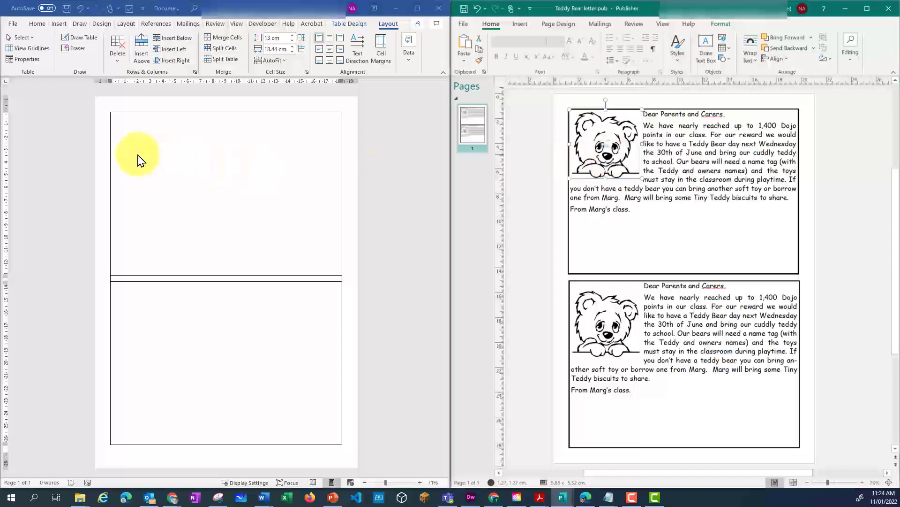
click(134, 121)
key(ctrl+v)
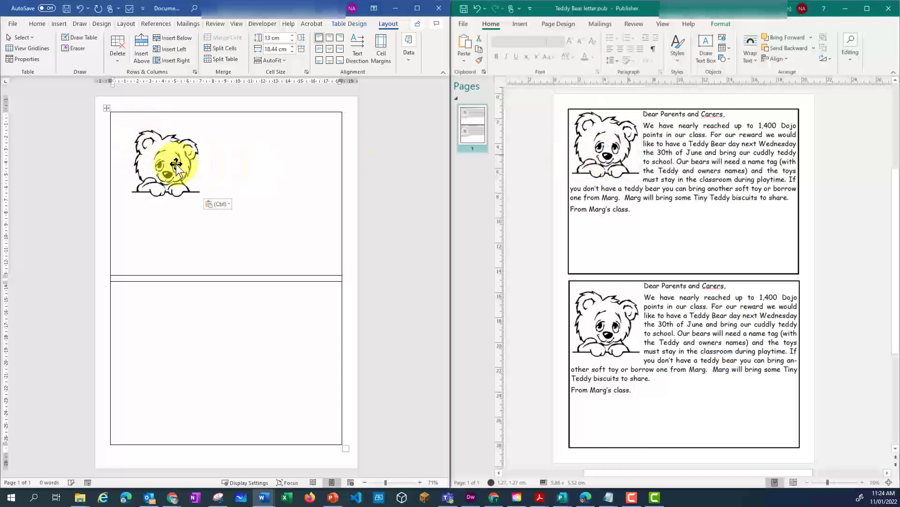
- Set the pasted bear picture's text wrapping to Tight and move it into the upper-left corner of the first table row
click(177, 162)
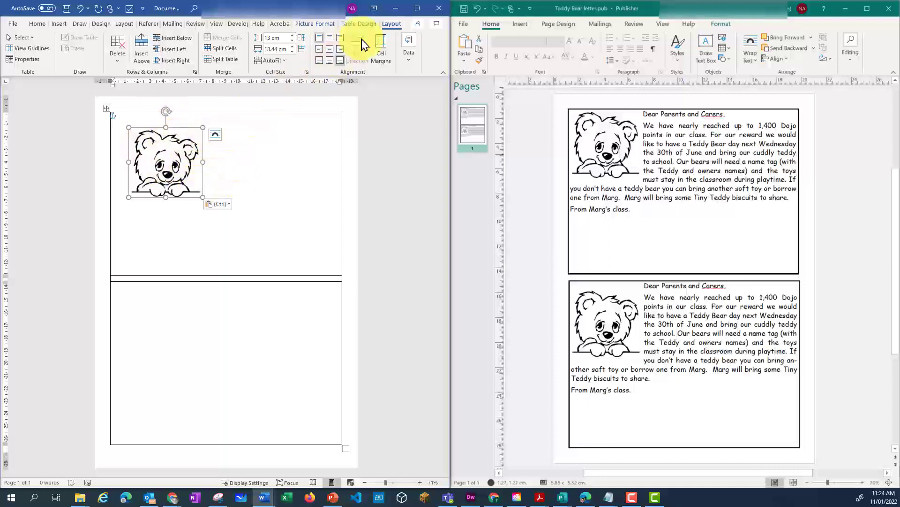
click(308, 24)
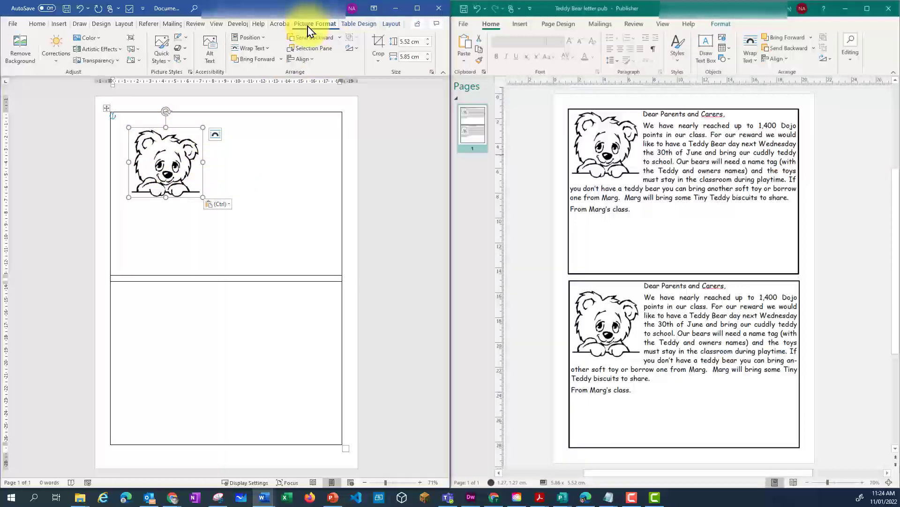
click(271, 52)
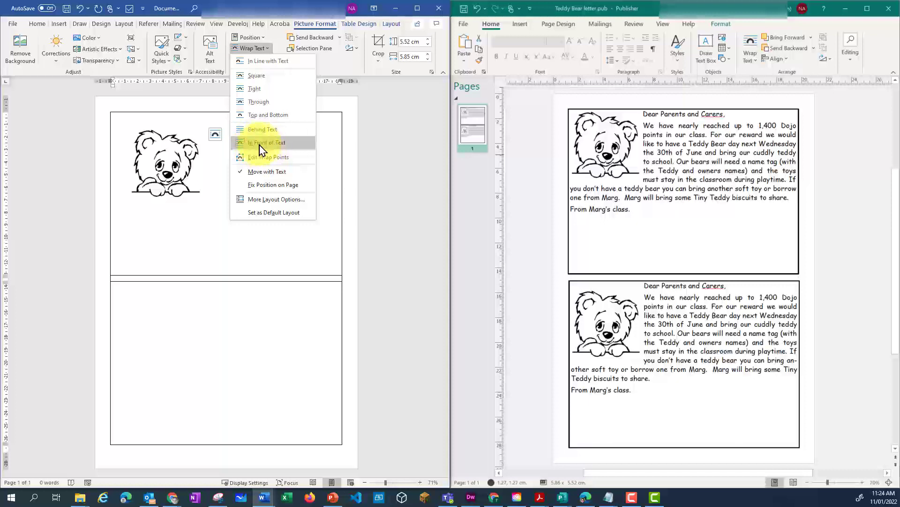
click(253, 92)
mouse_move(167, 161)
mouse_down()
mouse_move(159, 149)
mouse_move(154, 155)
mouse_up()
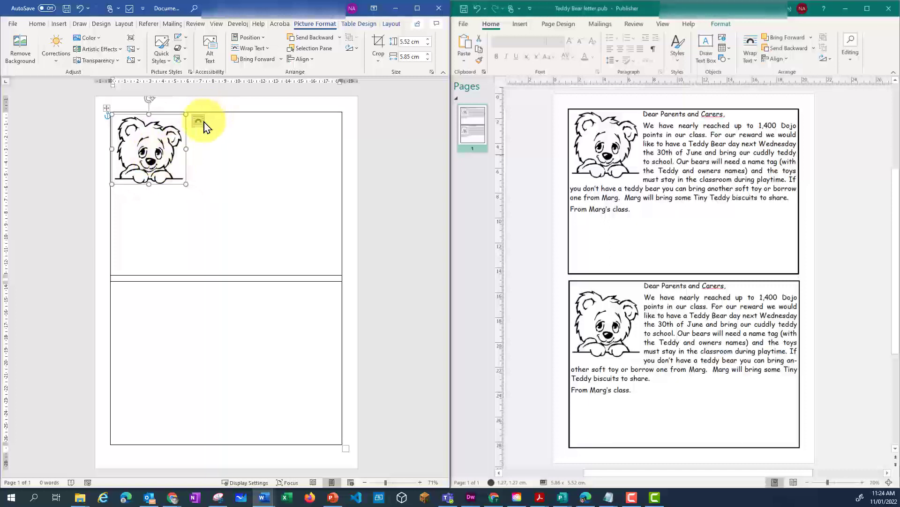
- Copy the upper letter's text from Publisher into the first table row in Word and separate the greeting and closing with blank lines
click(198, 121)
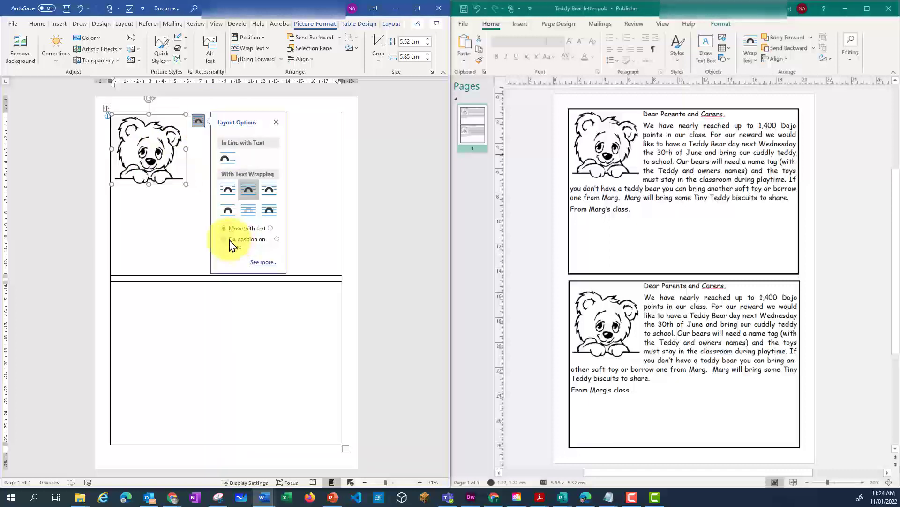
click(300, 171)
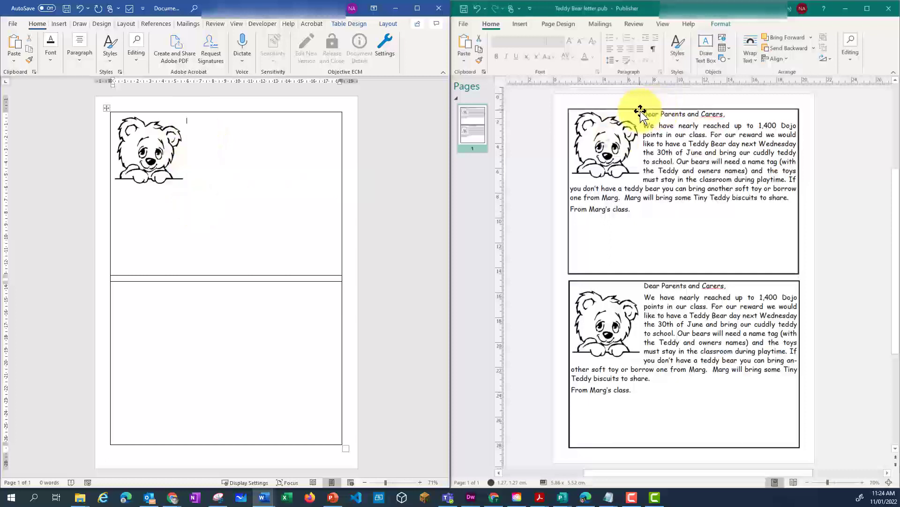
drag(646, 113, 661, 215)
key(ctrl+c)
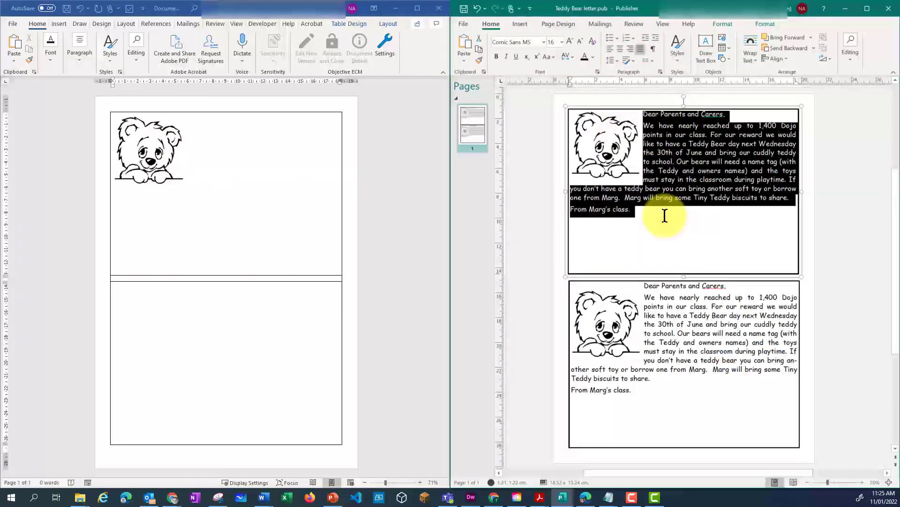
click(222, 126)
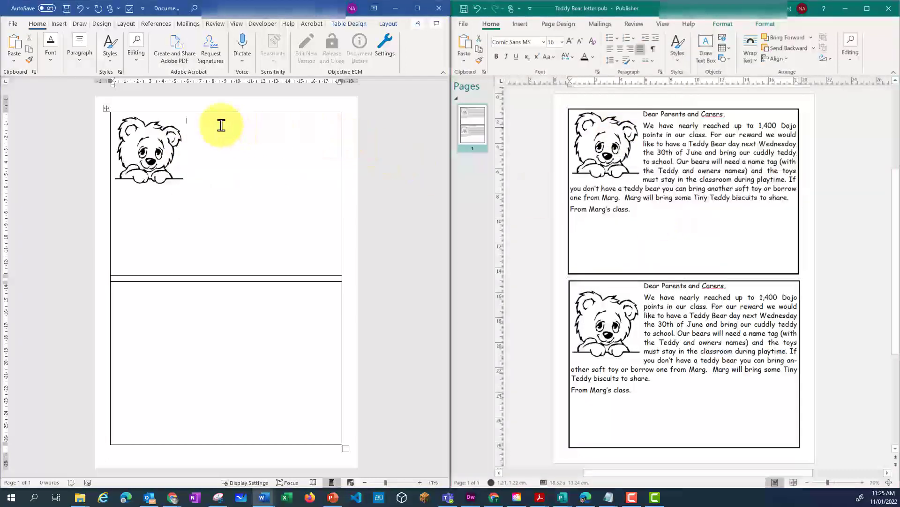
key(ctrl+v)
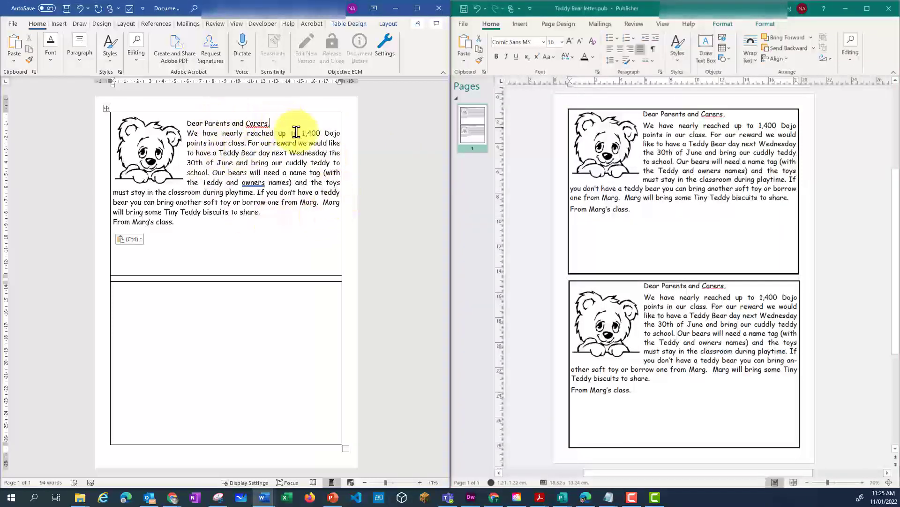
key(Return)
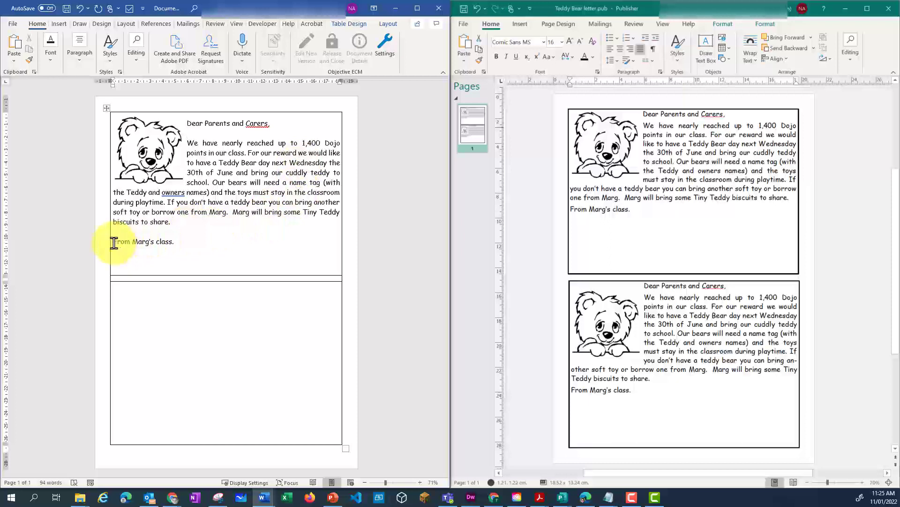
- Right-align the letter's closing line in the first table row and remove its full stop
drag(114, 243, 177, 243)
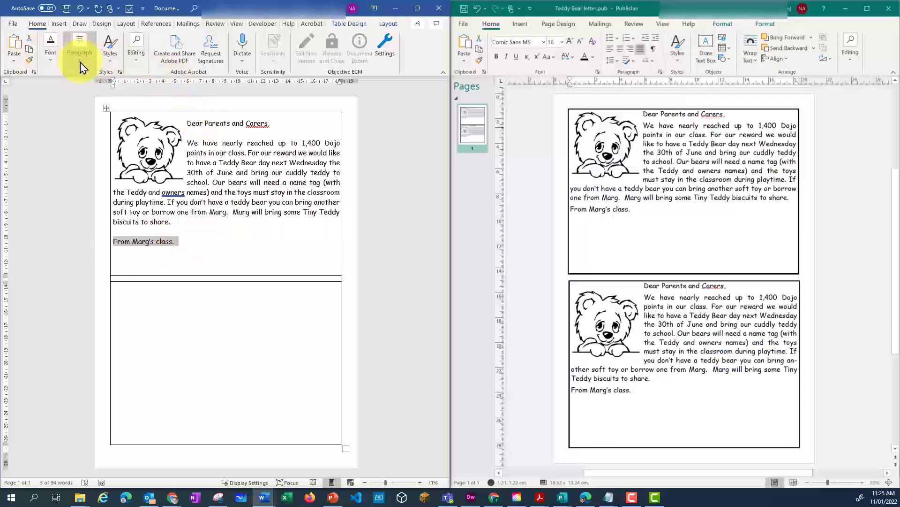
click(80, 53)
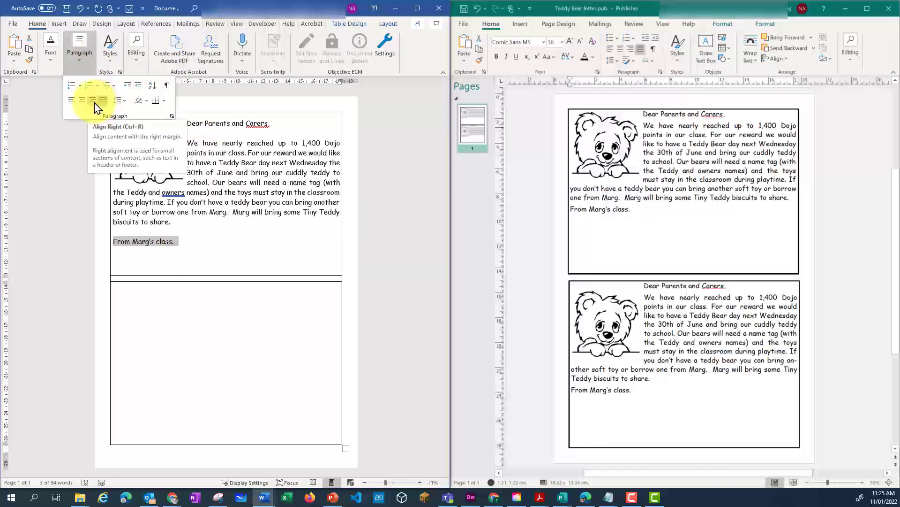
click(95, 108)
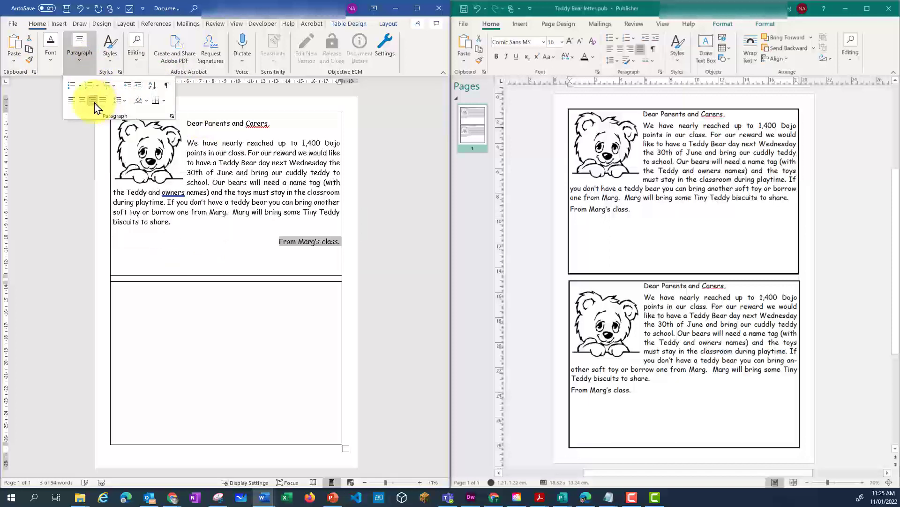
click(341, 245)
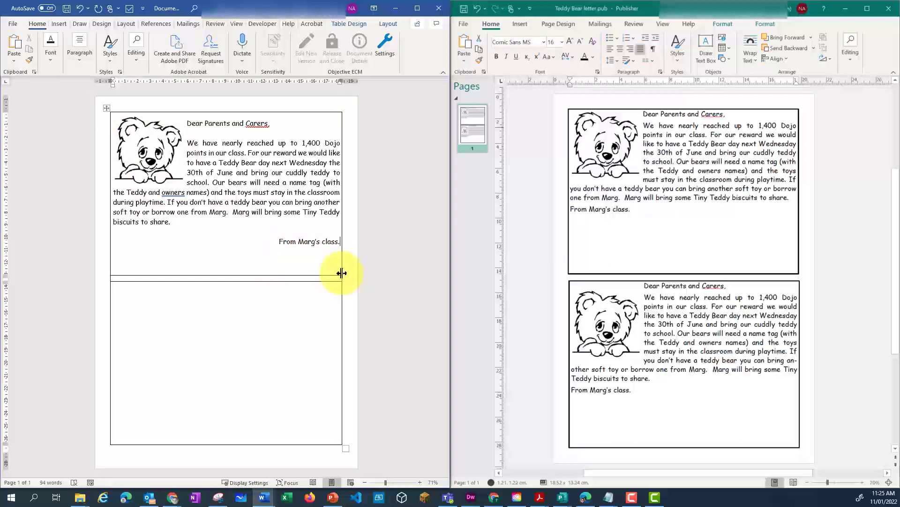
key(BackSpace)
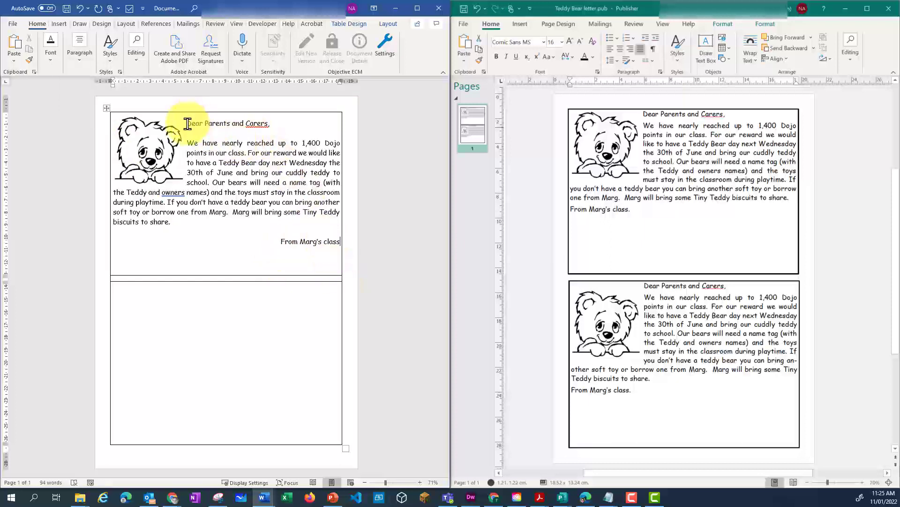
- Insert a blank line above the greeting "Dear Parents and Carers," in the first table row
click(187, 123)
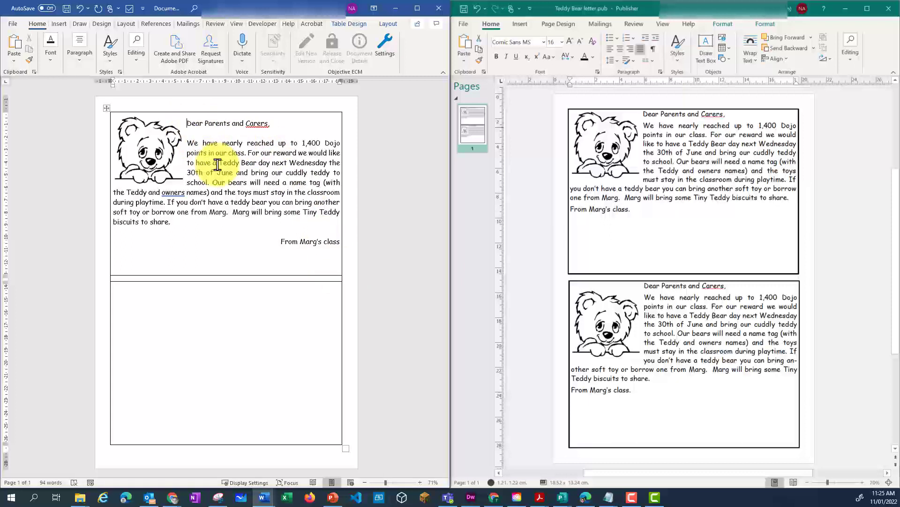
key(Return)
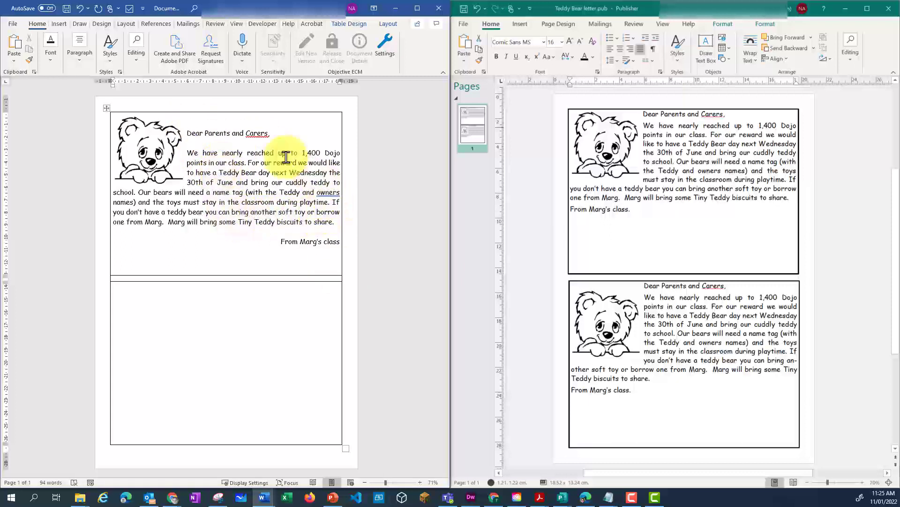
drag(284, 187, 236, 249)
click(237, 248)
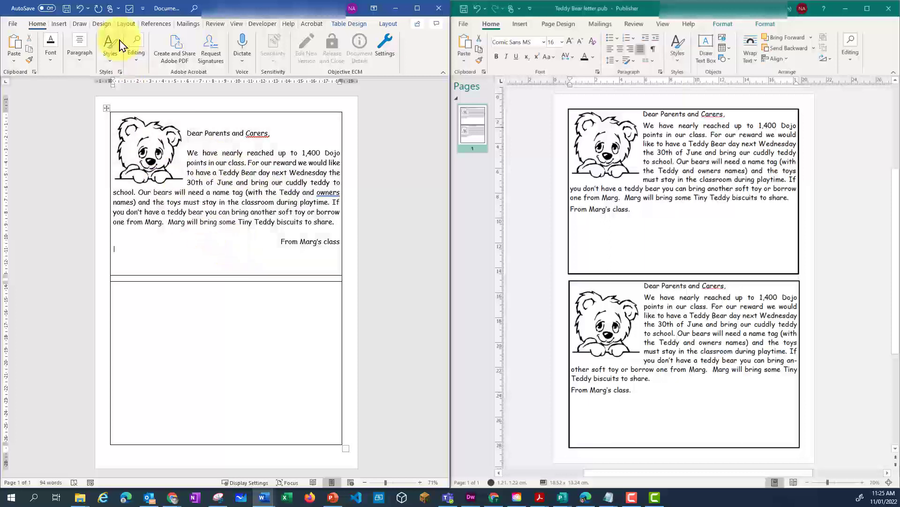
click(238, 236)
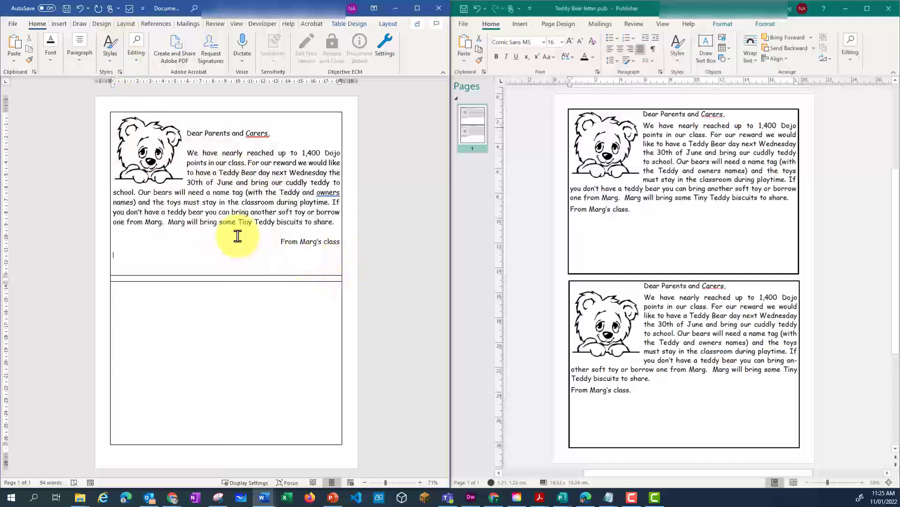
- Copy the entire first table row with its bear picture and text, and paste it at the third row below the thin middle row
drag(237, 250, 191, 118)
click(350, 120)
click(97, 143)
key(ctrl+c)
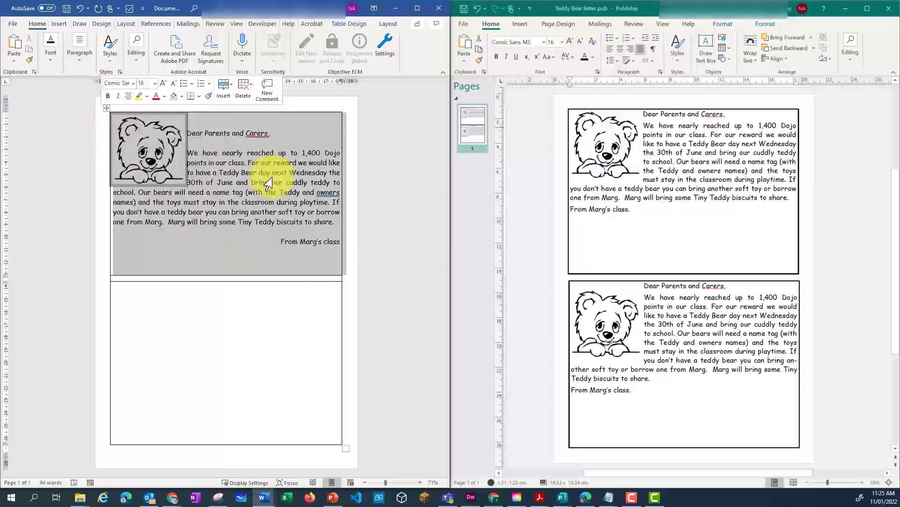
click(100, 344)
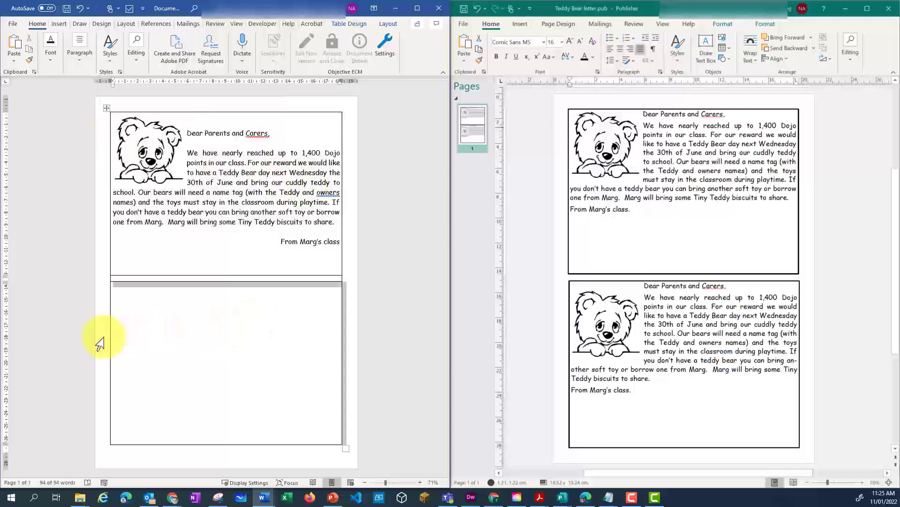
key(ctrl+v)
scroll(197, 322, down, 4)
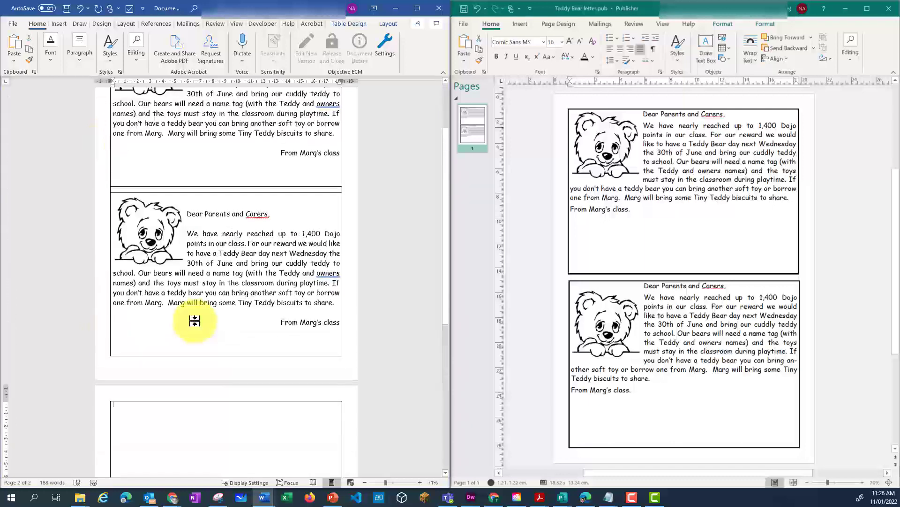
scroll(195, 322, down, 3)
- Delete the empty table row that was pushed onto the second page
right_click(227, 281)
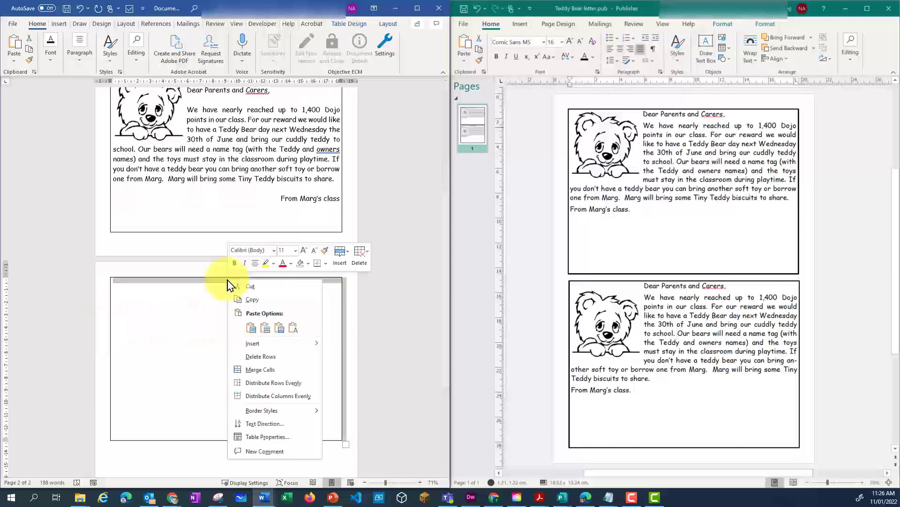
click(362, 256)
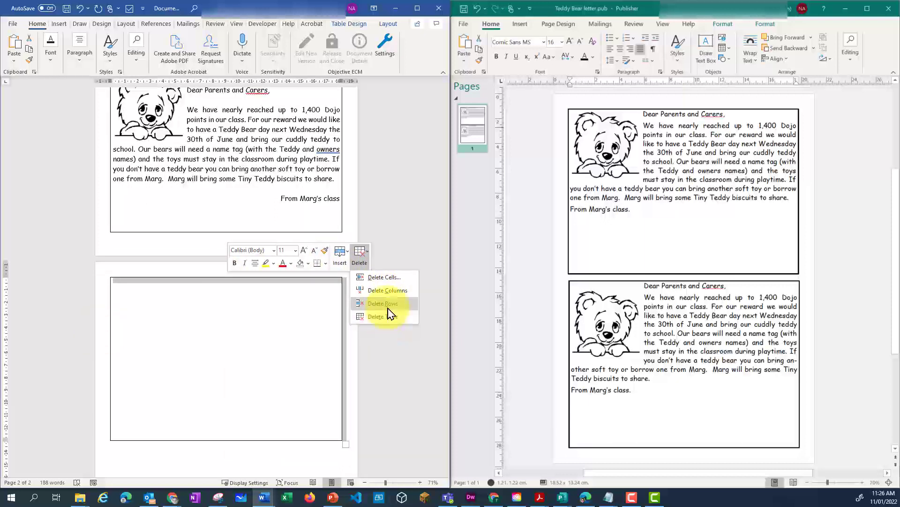
click(388, 305)
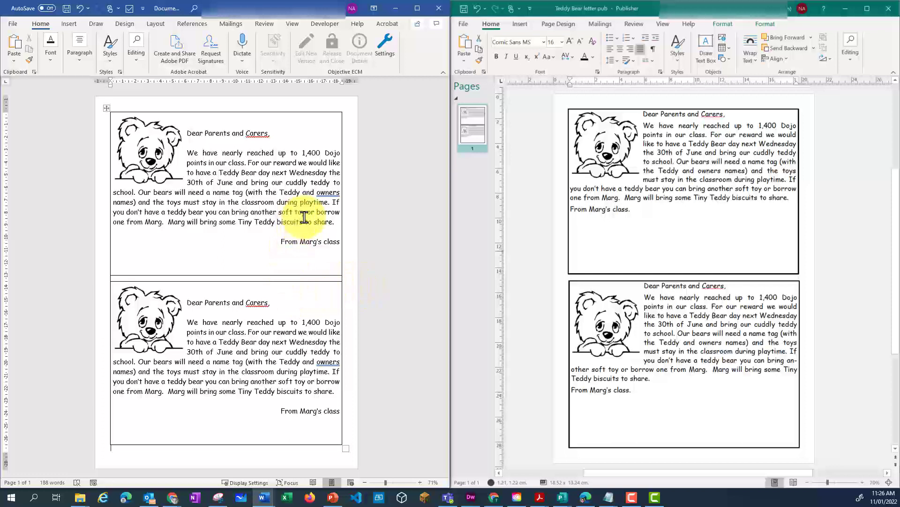
- Remove the side borders of the thin middle row using the Border Painter with No Border
click(238, 119)
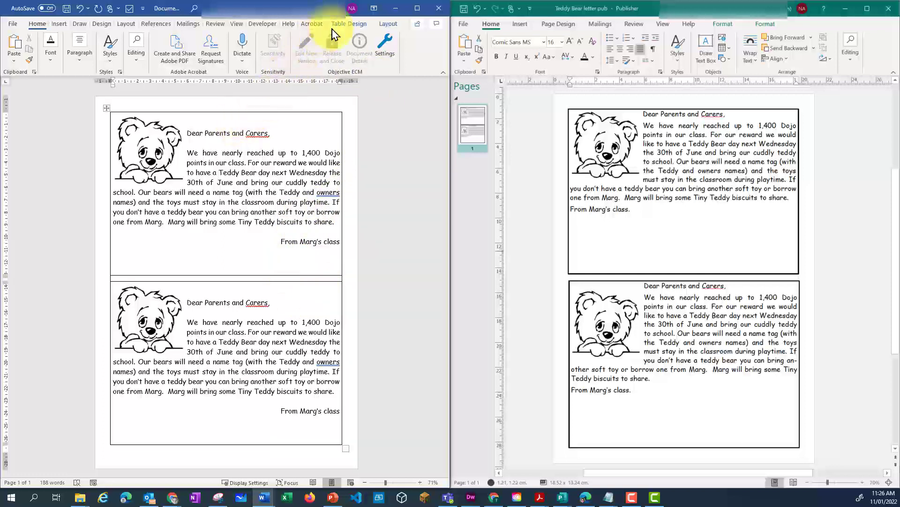
click(358, 26)
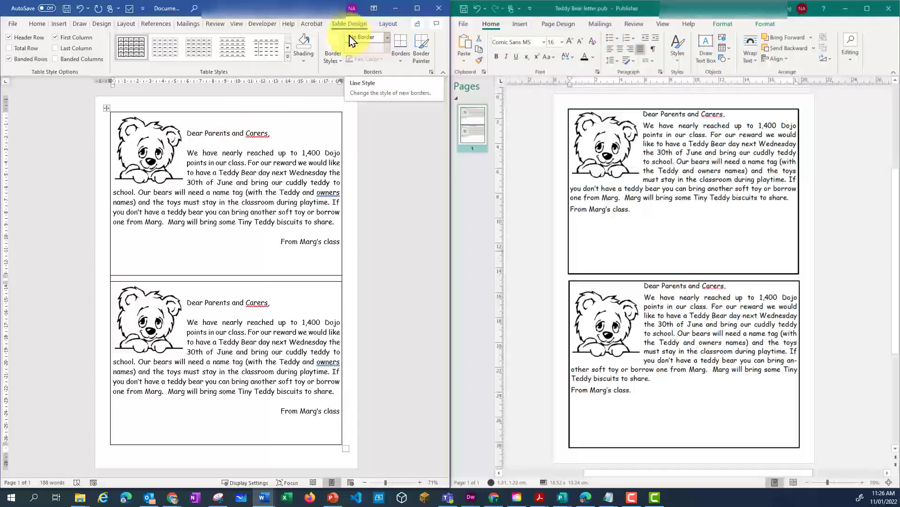
click(425, 56)
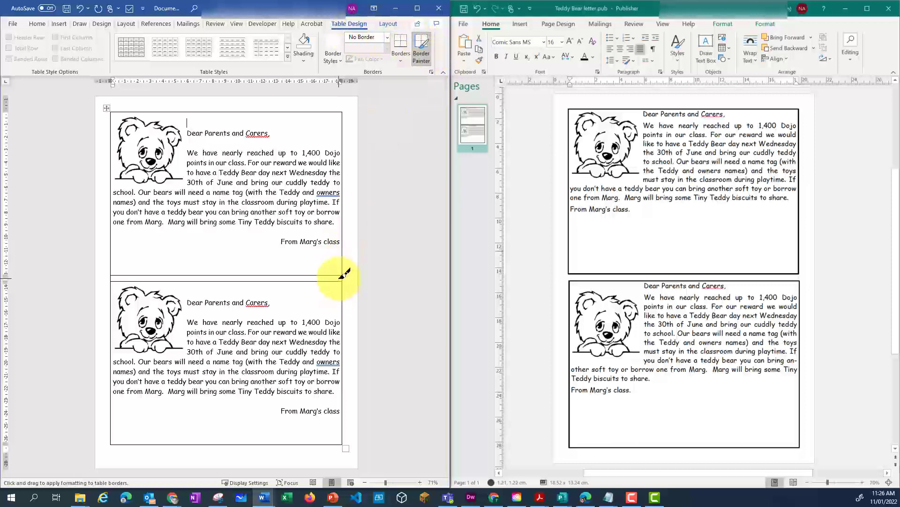
drag(342, 275, 113, 271)
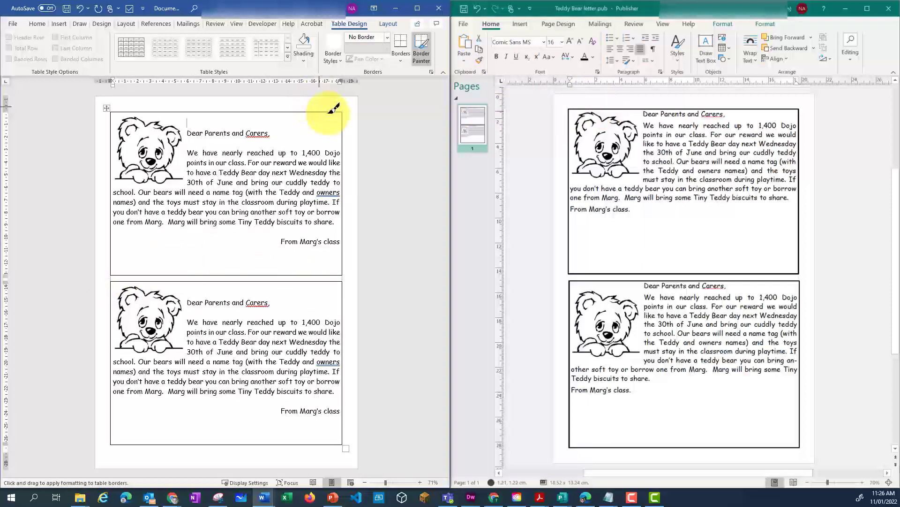
- Paint solid 3 pt borders around the upper letter box and on the top and sides of the lower box
click(387, 37)
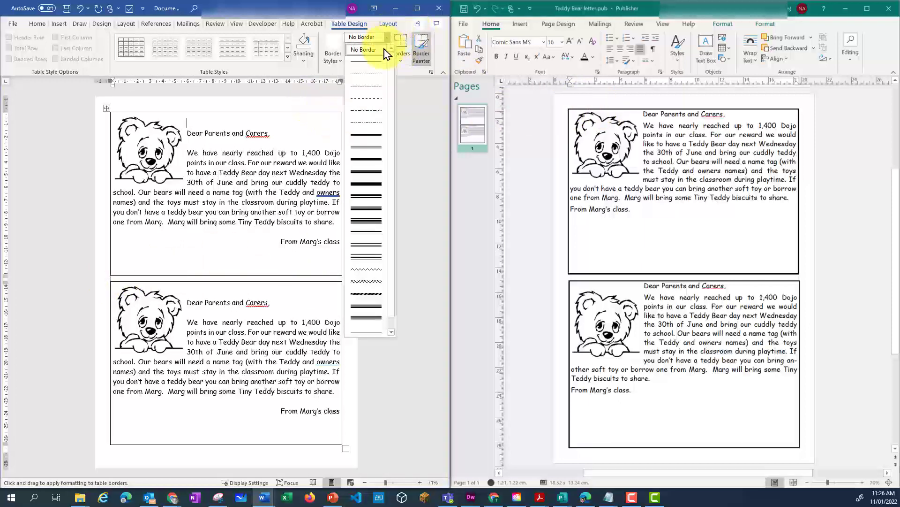
click(374, 64)
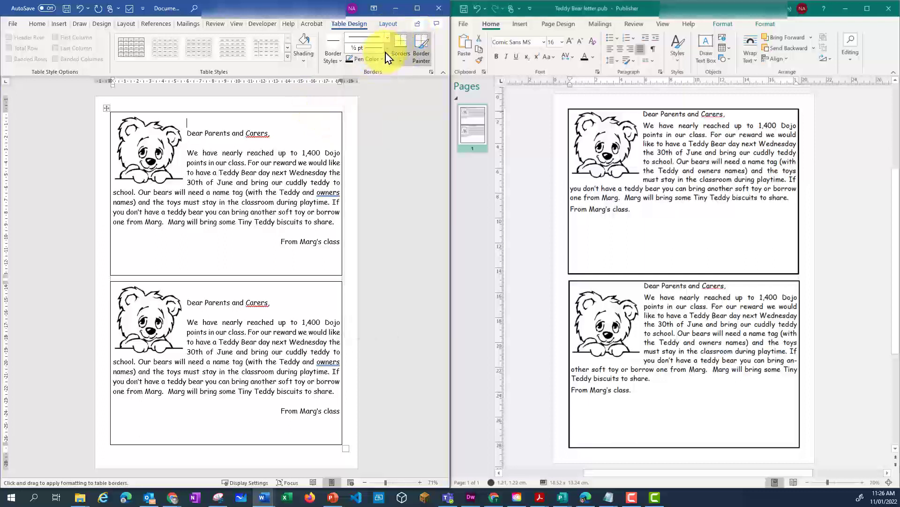
click(387, 48)
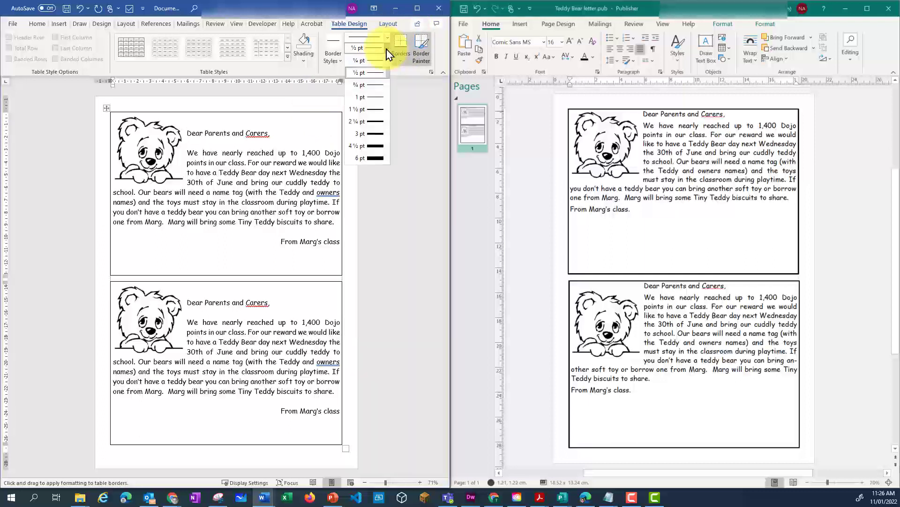
click(378, 139)
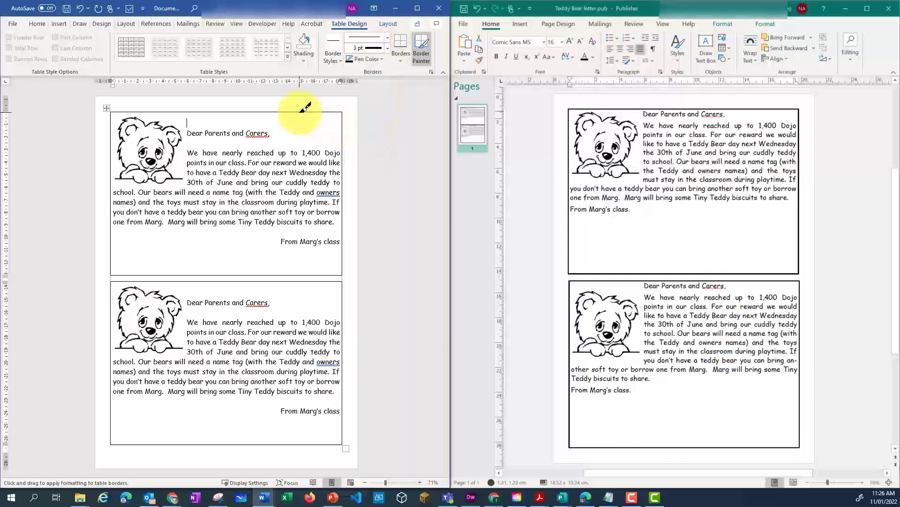
click(300, 111)
click(344, 132)
click(118, 145)
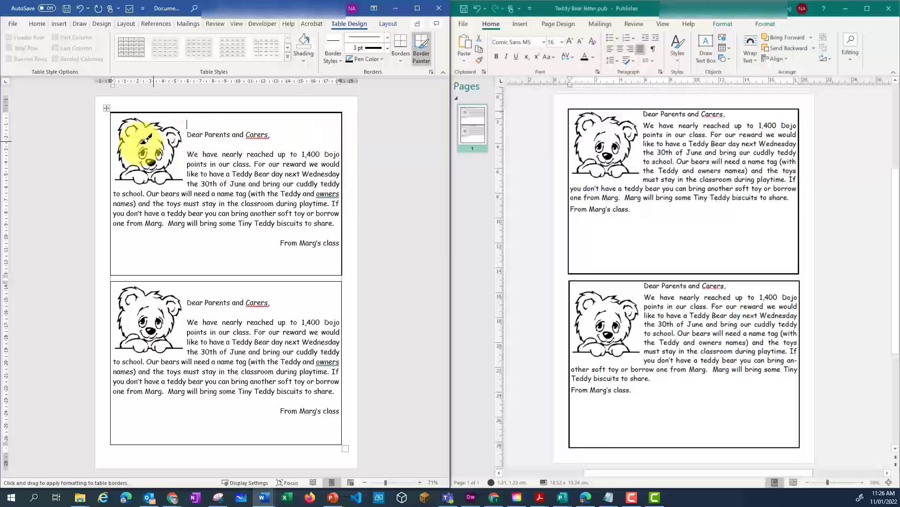
click(206, 275)
click(207, 282)
click(341, 366)
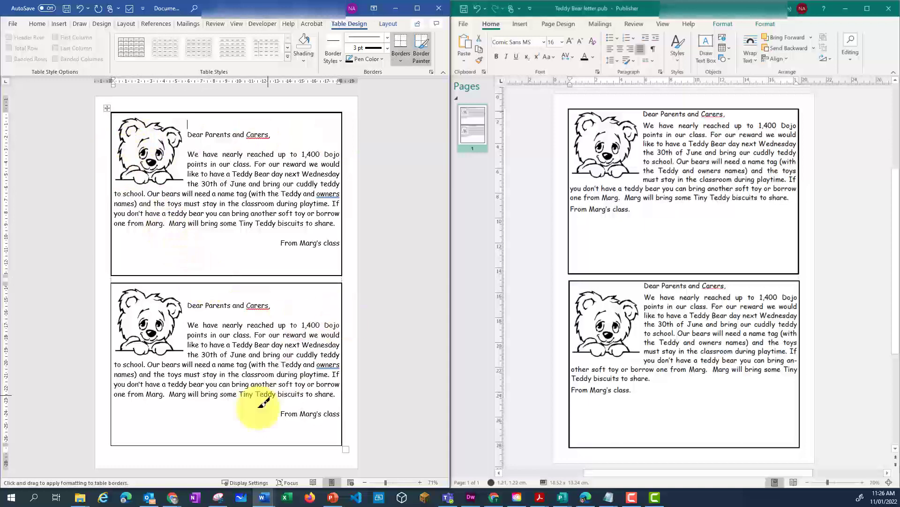
- Paint the bottom edge of the lower letter box with the 3 pt border and stop border painting
click(424, 46)
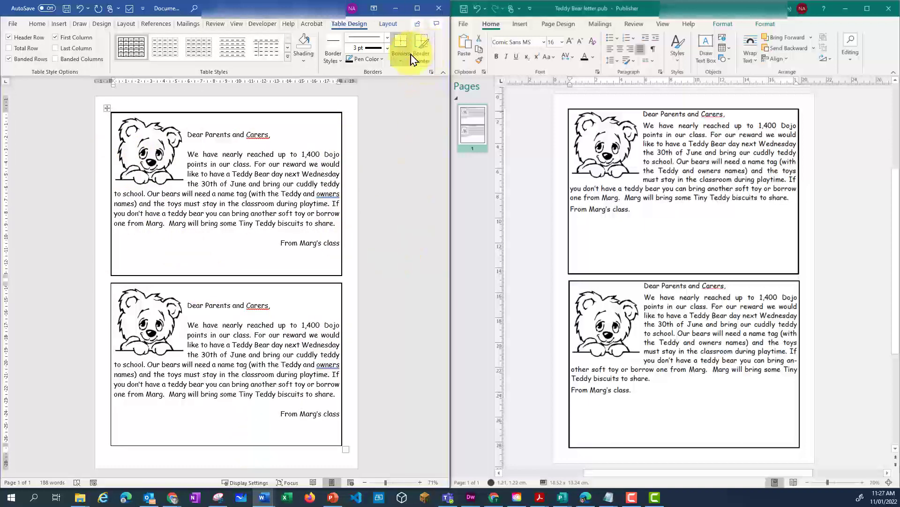
click(425, 49)
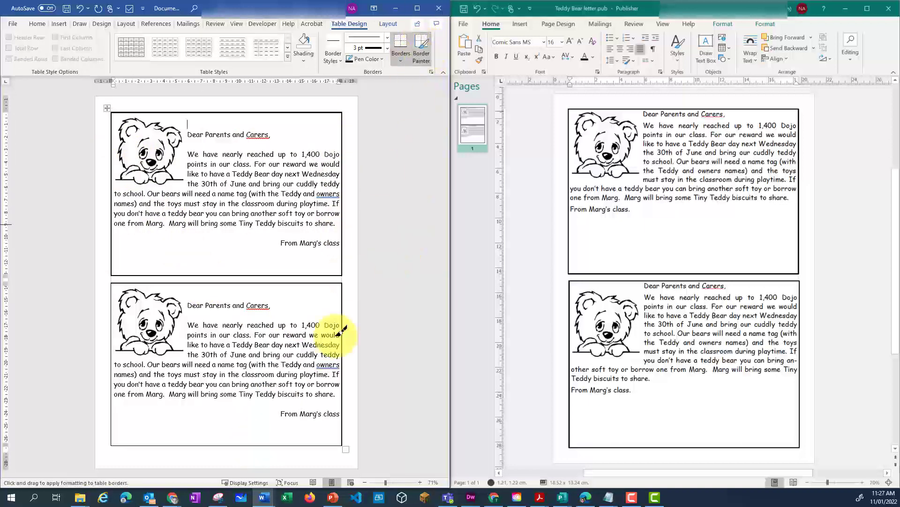
click(257, 446)
key(Escape)
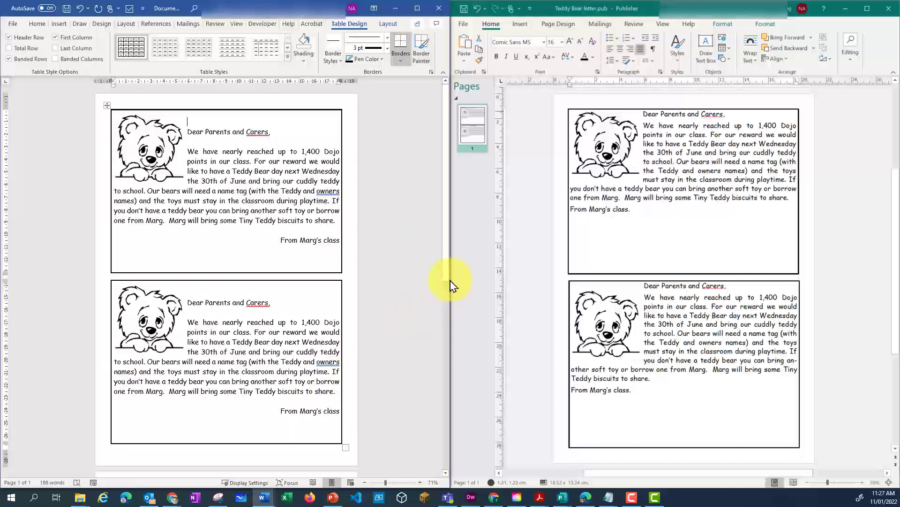
mouse_move(449, 282)
mouse_down()
mouse_move(457, 354)
mouse_move(462, 292)
mouse_move(342, 342)
mouse_up()
drag(6, 392, 6, 412)
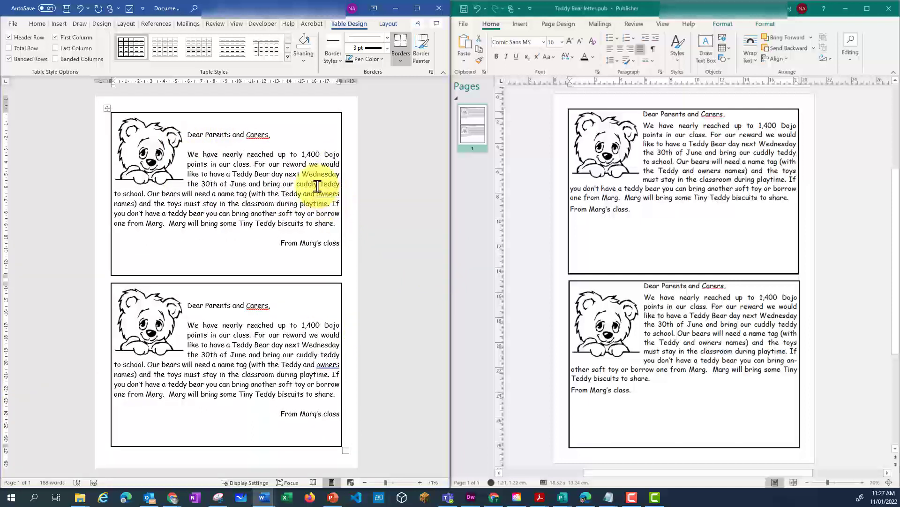
- Indent the upper letter's text by about 0.5 cm from both the left and right box borders
drag(134, 117, 340, 244)
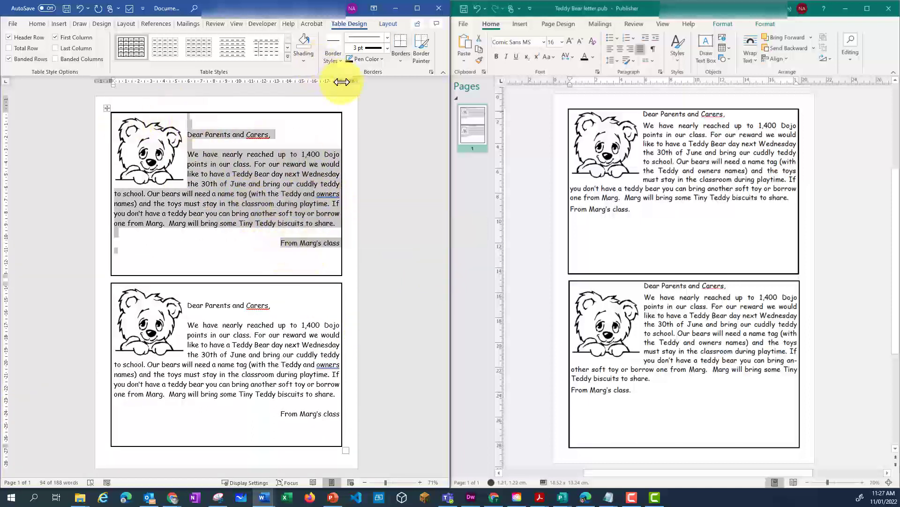
drag(339, 85, 336, 85)
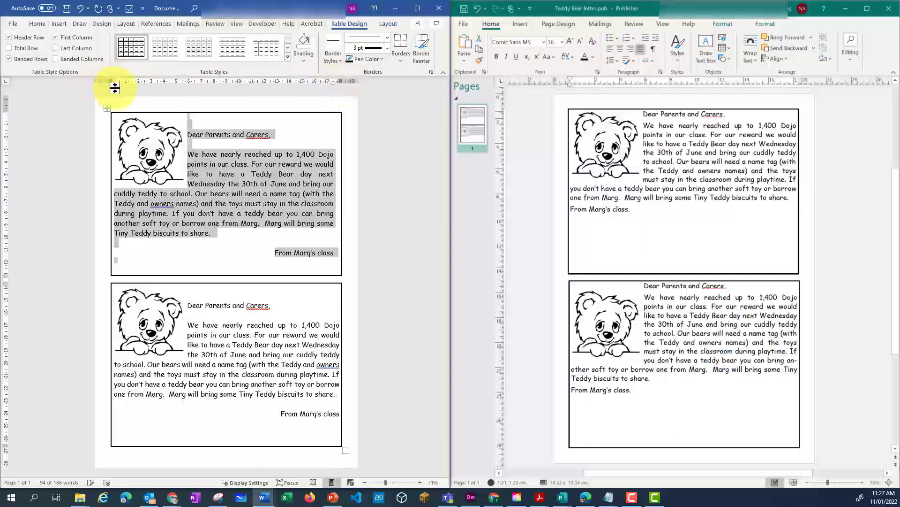
drag(113, 85, 119, 86)
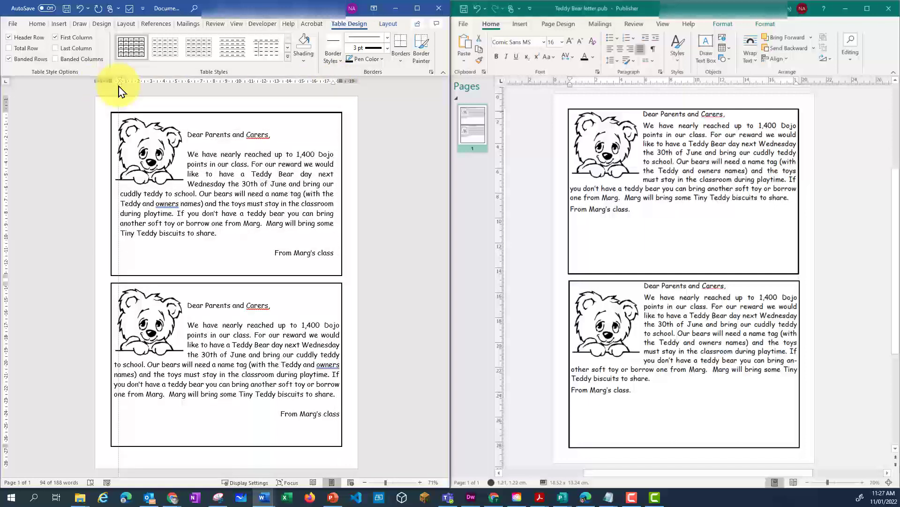
- Indent the lower letter's text on both sides by about 0.5 cm to match the upper letter
click(283, 337)
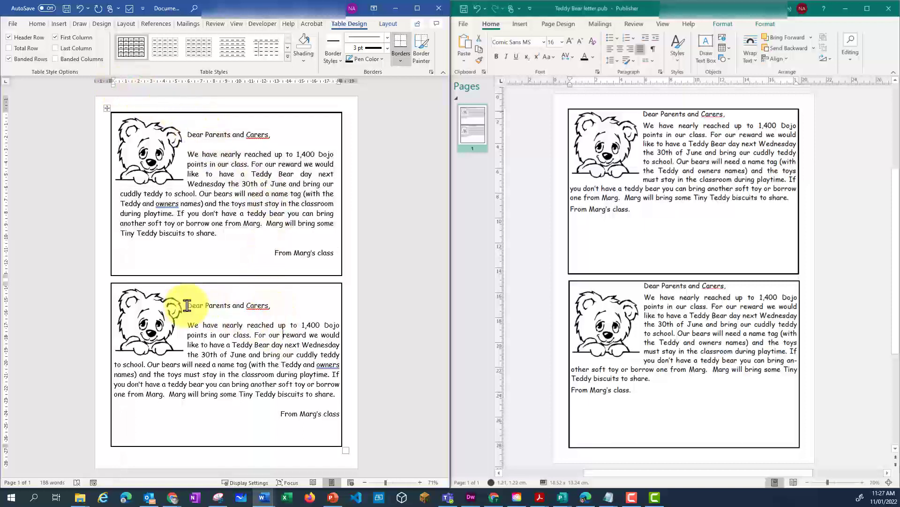
drag(182, 364, 299, 386)
click(339, 416)
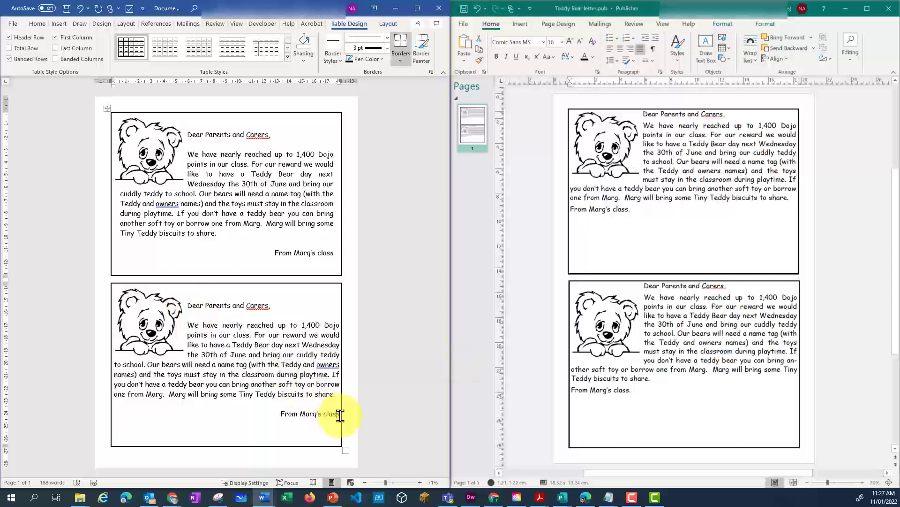
drag(189, 305, 334, 416)
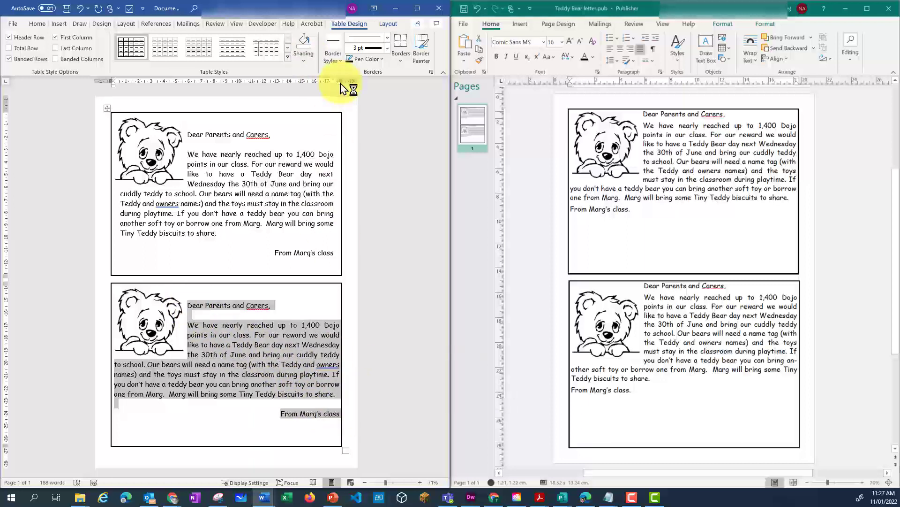
drag(339, 85, 333, 85)
drag(114, 86, 119, 86)
click(408, 279)
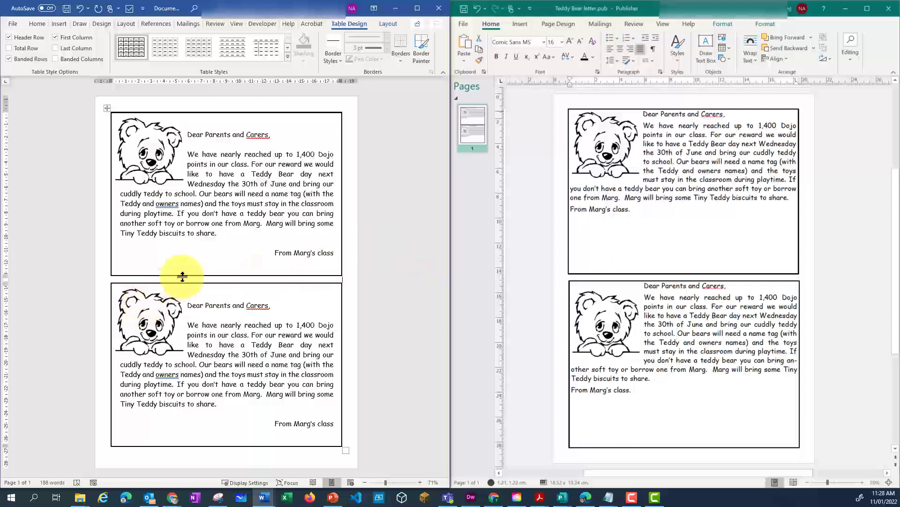
- Set the row height of both letter rows, the first and third table rows, to exactly 12 cm
click(101, 185)
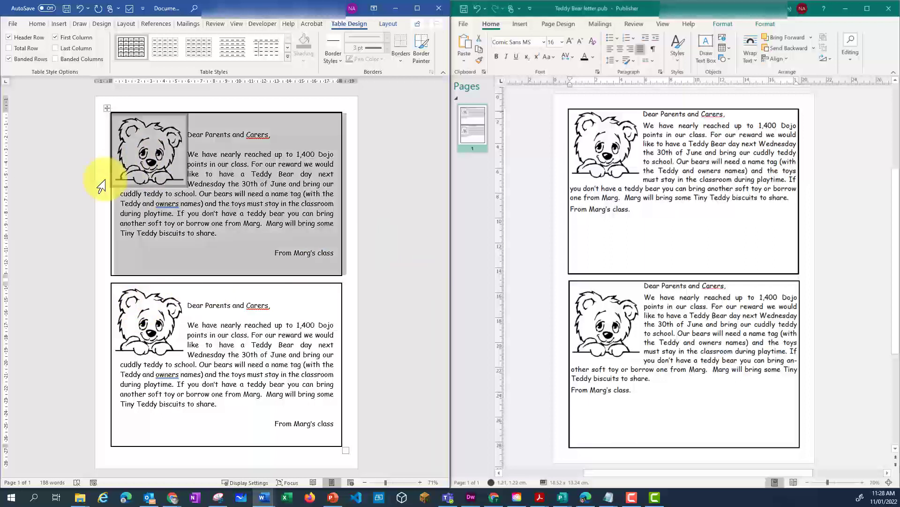
right_click(218, 218)
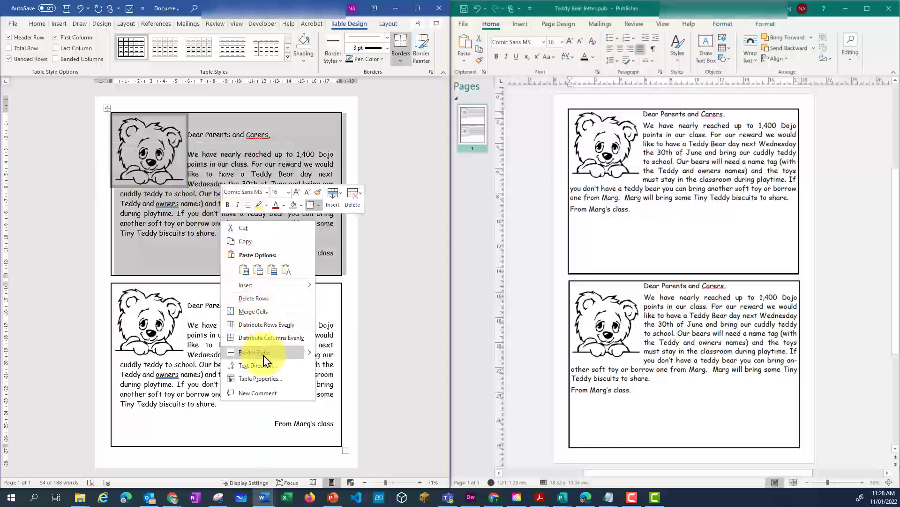
click(257, 384)
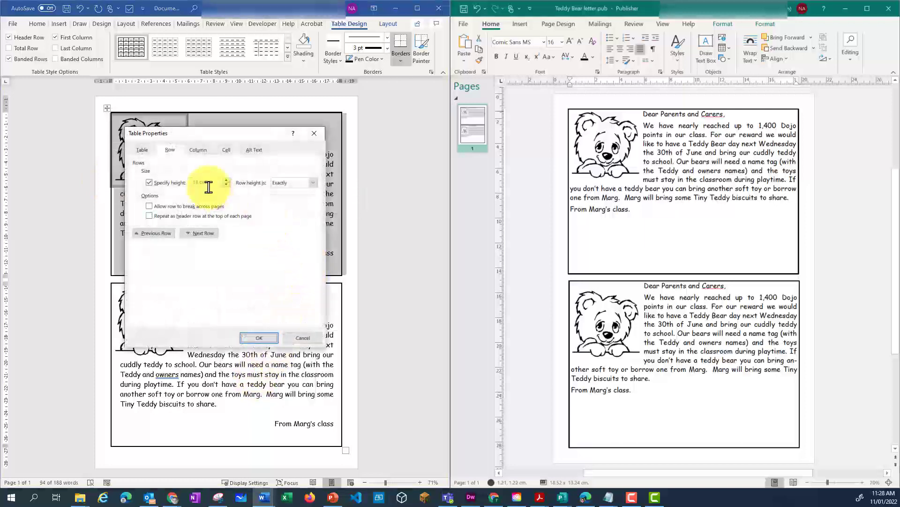
click(196, 182)
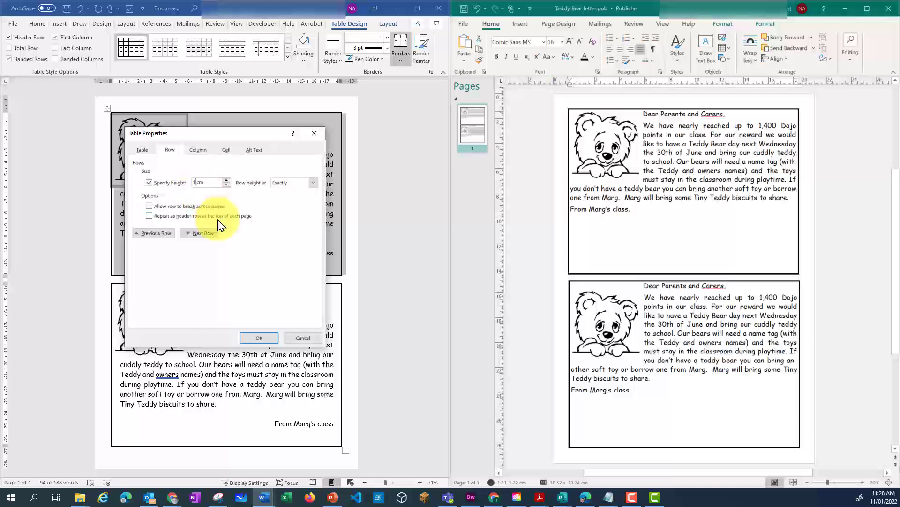
click(204, 233)
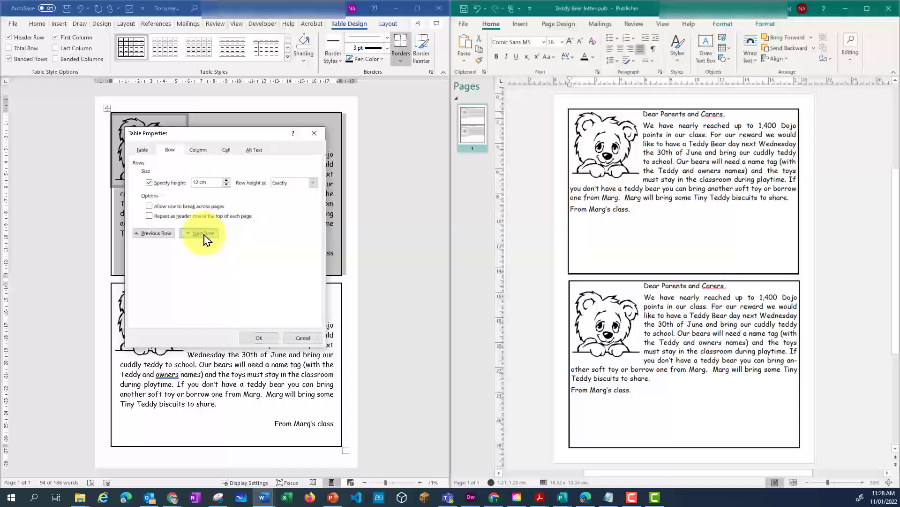
click(204, 233)
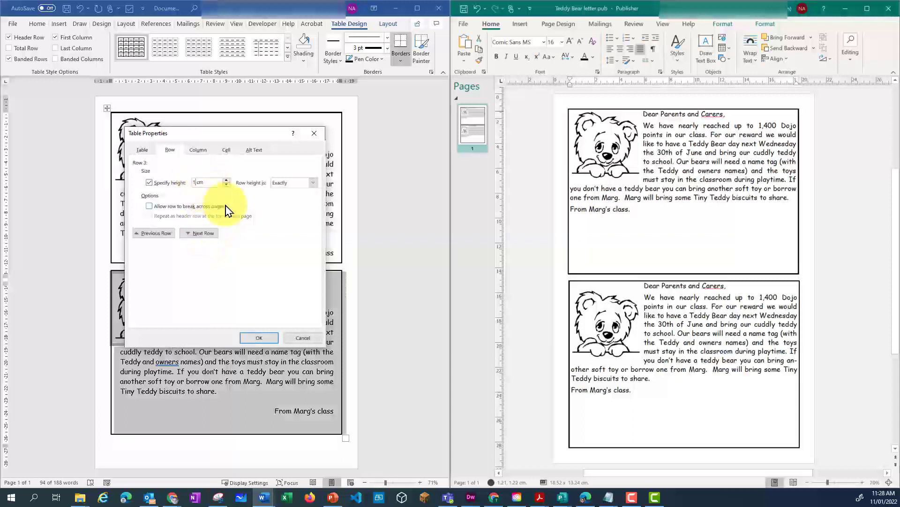
- Specify a height of exactly 2 cm for the middle spacer row and apply the table properties
click(202, 236)
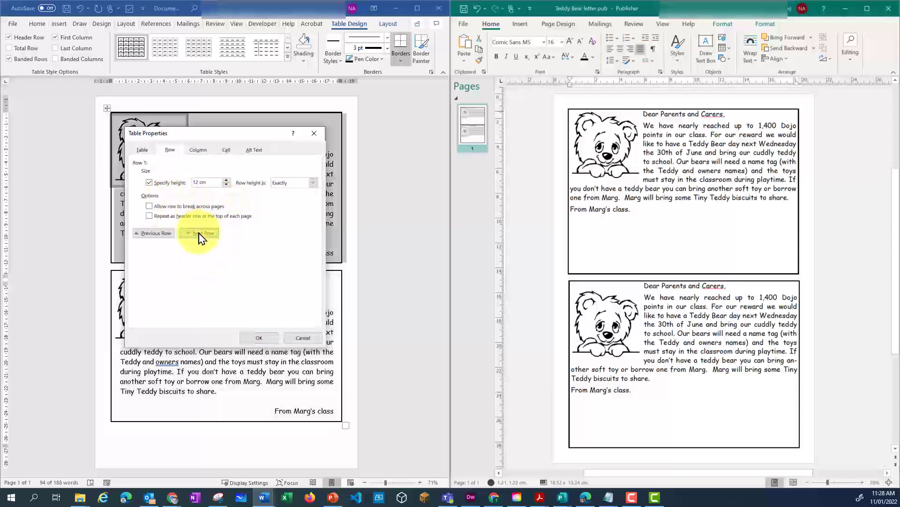
click(200, 235)
click(148, 186)
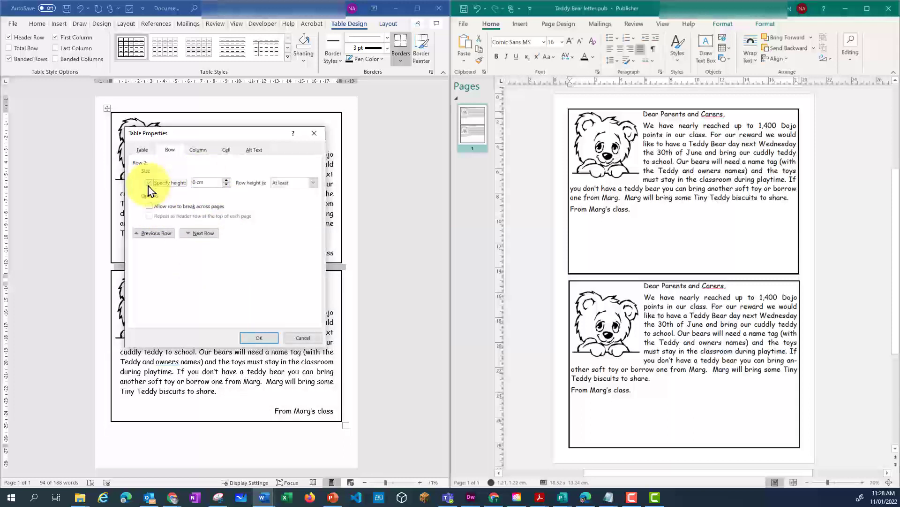
click(313, 183)
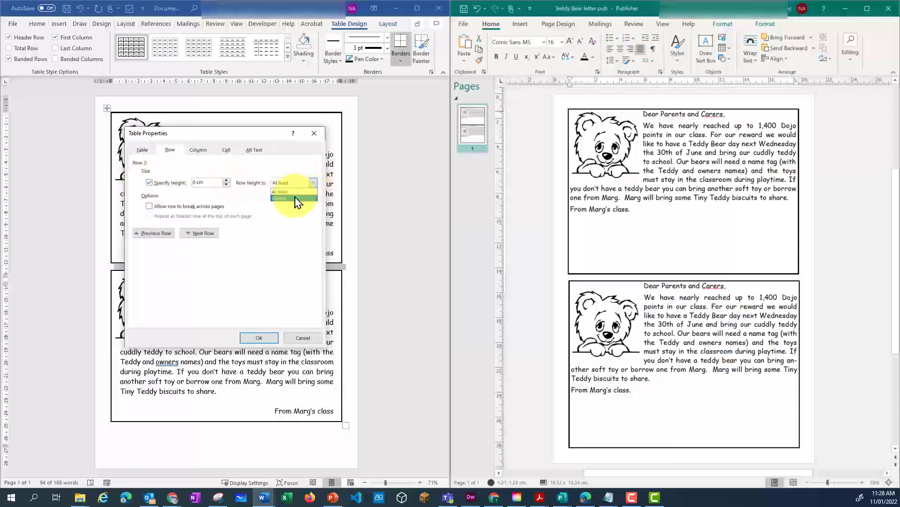
click(295, 196)
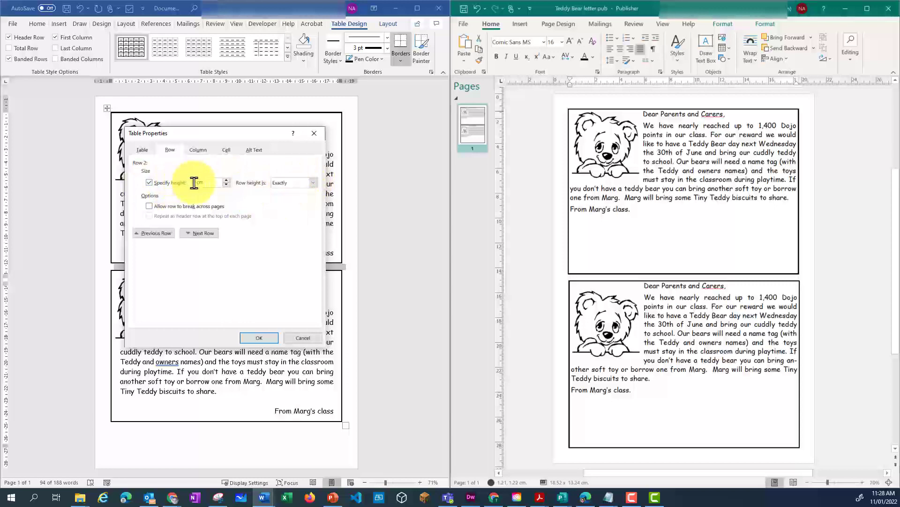
text(2)
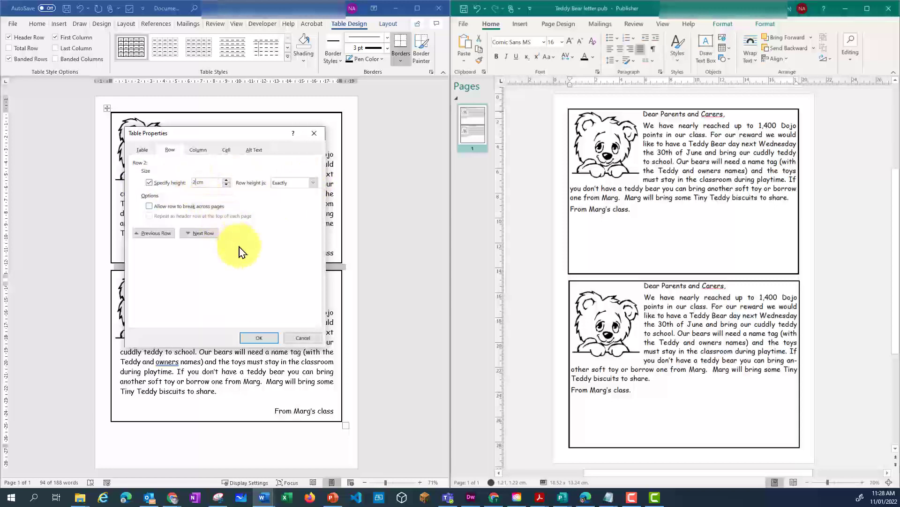
click(259, 337)
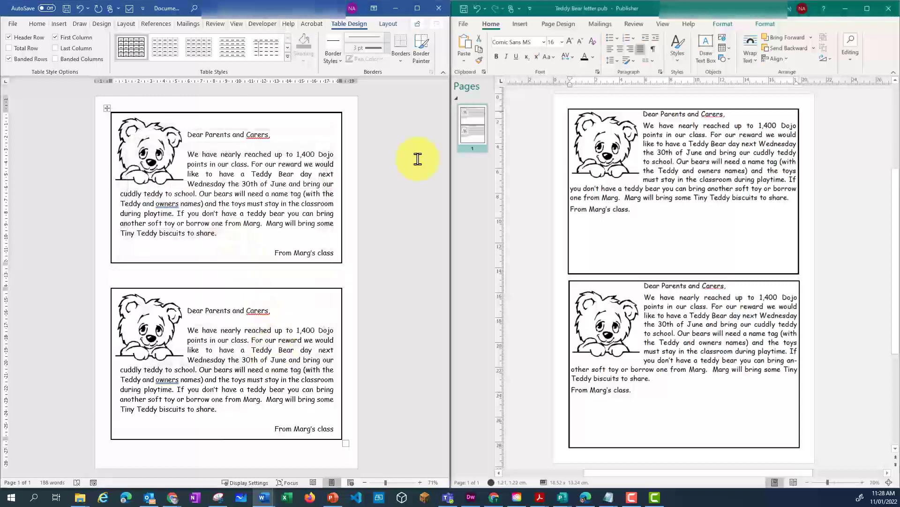